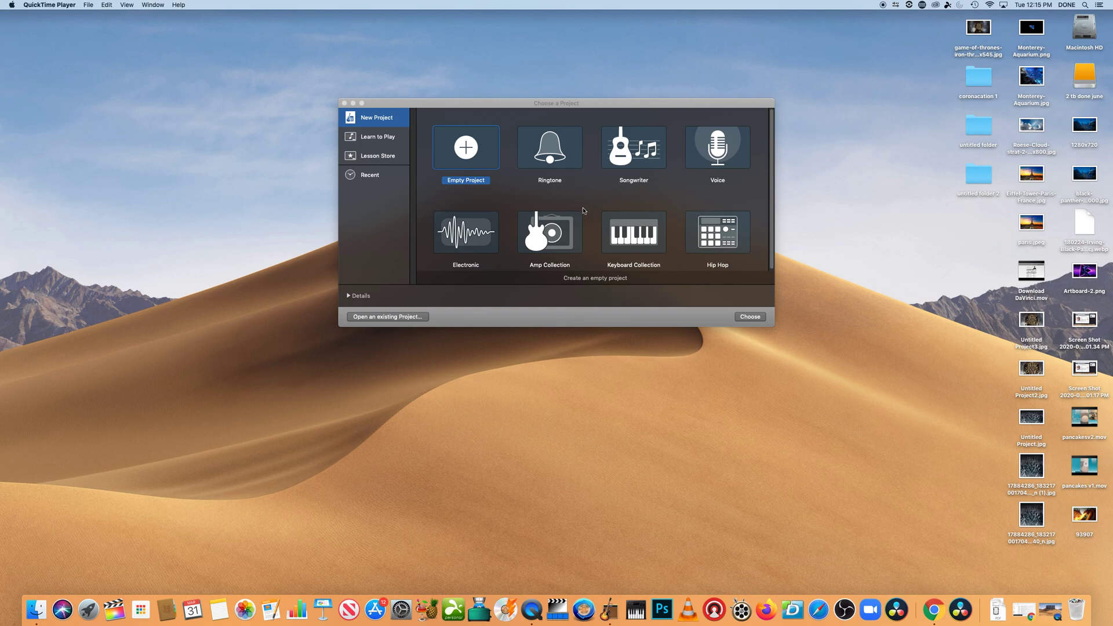
# Create a new Empty Project
pyautogui.click(469, 153)
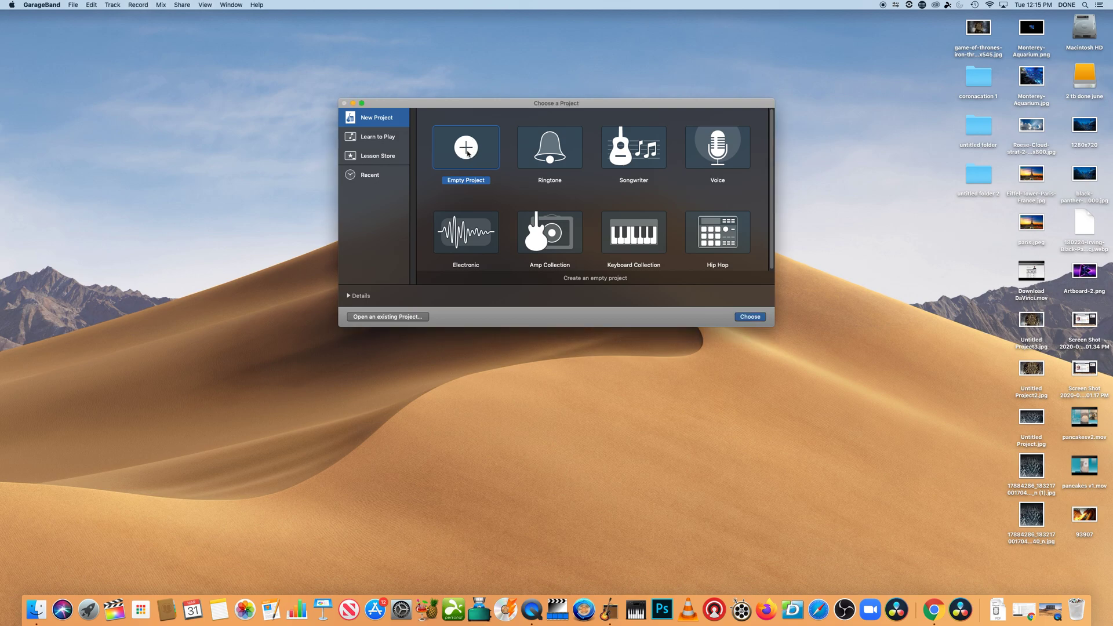
pyautogui.click(752, 318)
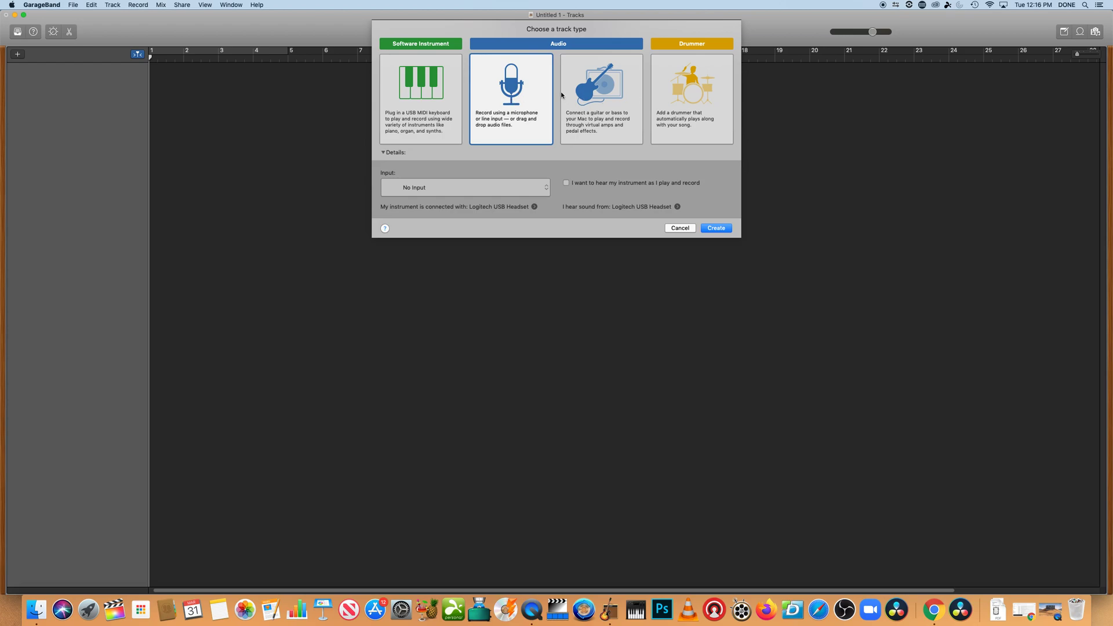
# Create an Audio track for recording with a microphone
pyautogui.click(589, 118)
pyautogui.click(522, 122)
pyautogui.click(713, 228)
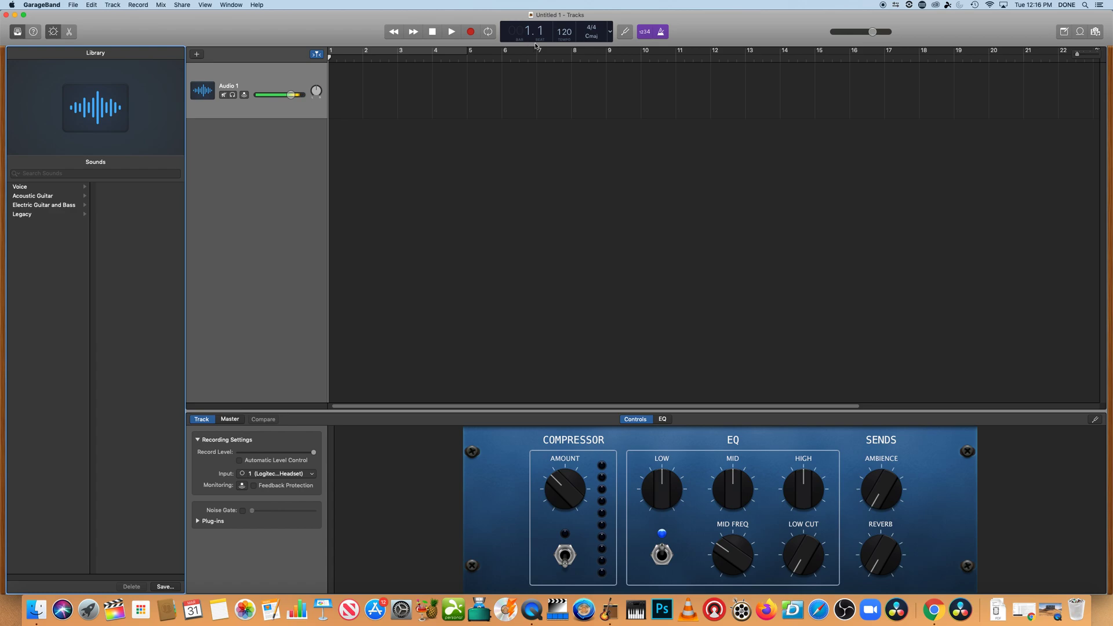
# Switch the transport display to show Time
pyautogui.click(611, 37)
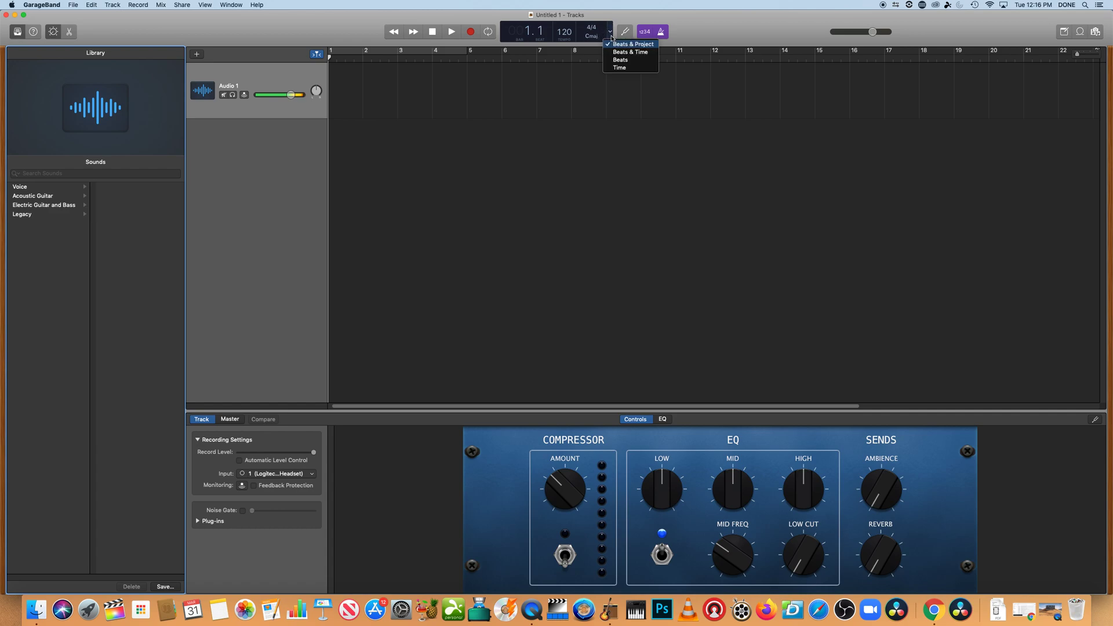
pyautogui.click(618, 68)
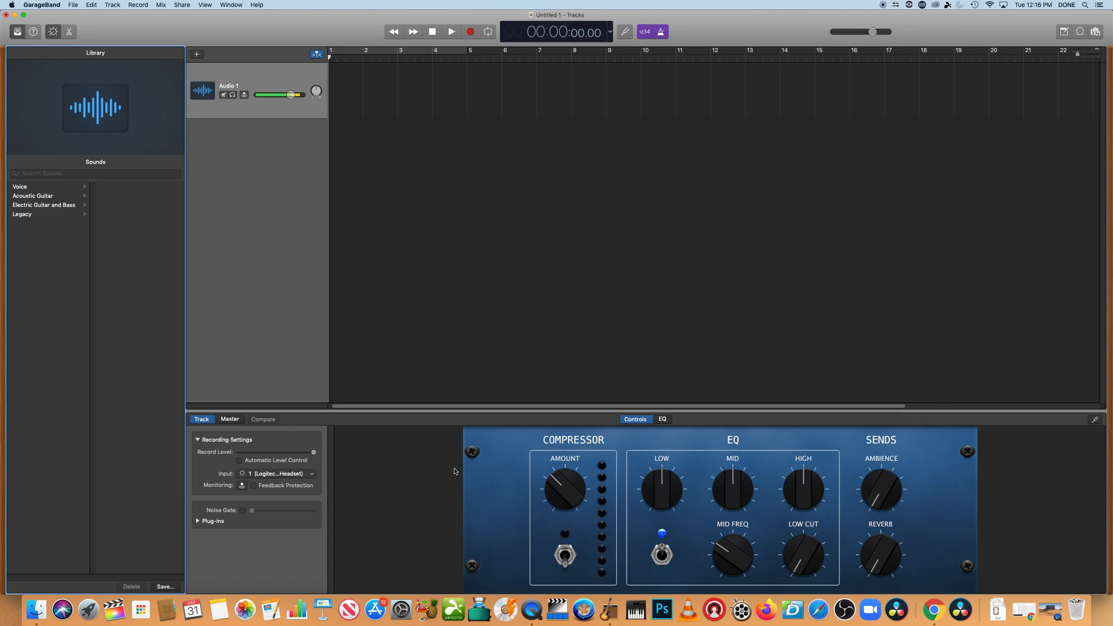
# Set the audio track's input to No Input
pyautogui.click(260, 475)
pyautogui.click(265, 483)
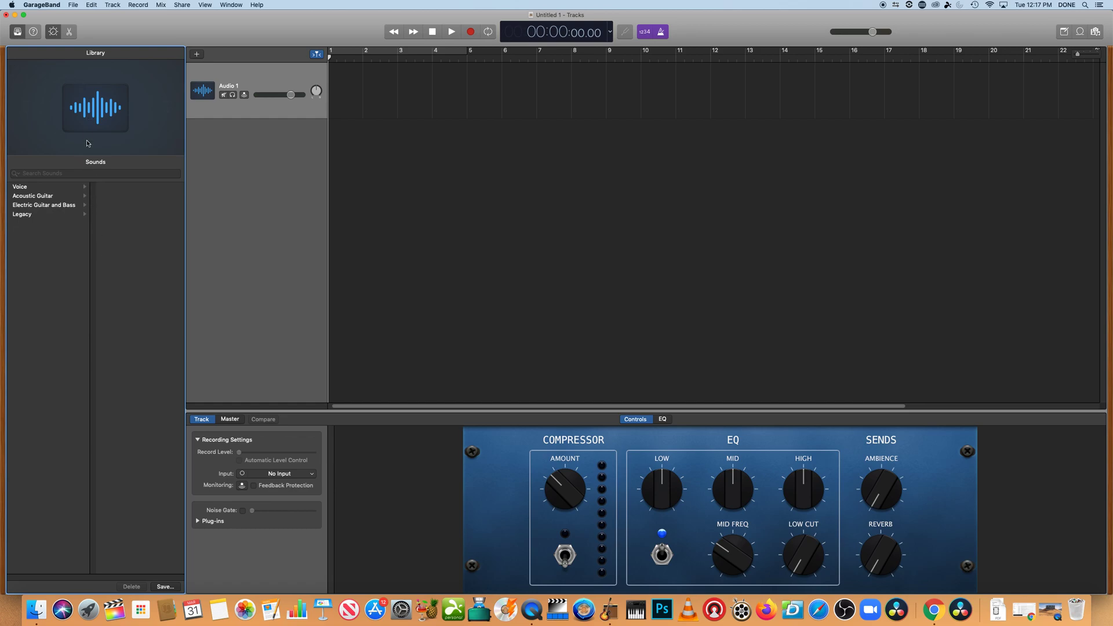
# Hide the library and open the Apple Loops browser with All Genres loop packs
pyautogui.click(18, 32)
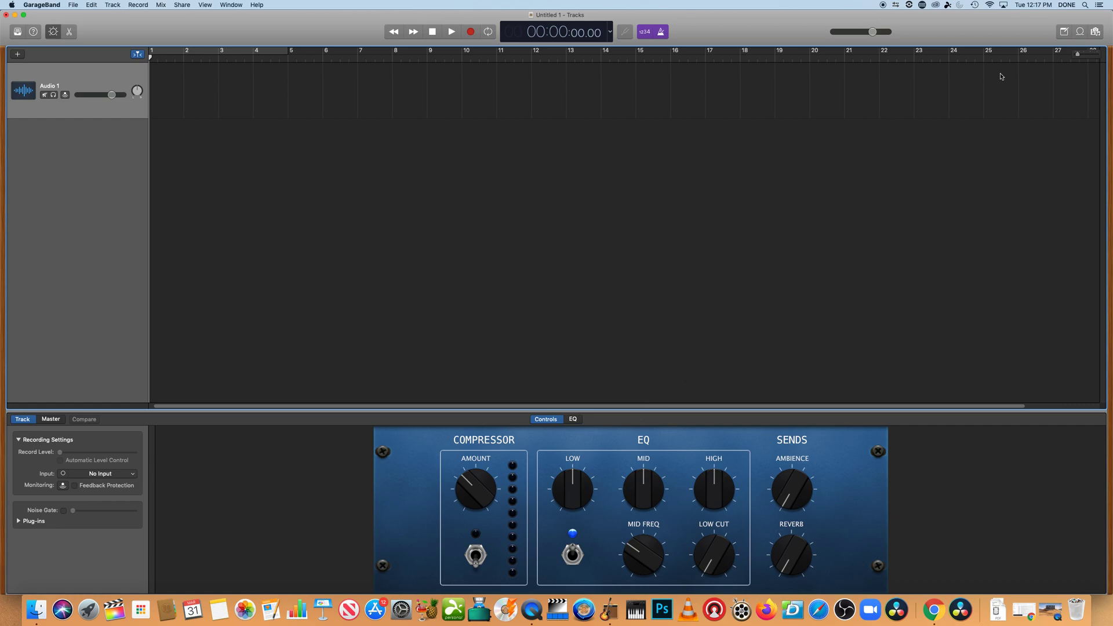
pyautogui.click(1080, 34)
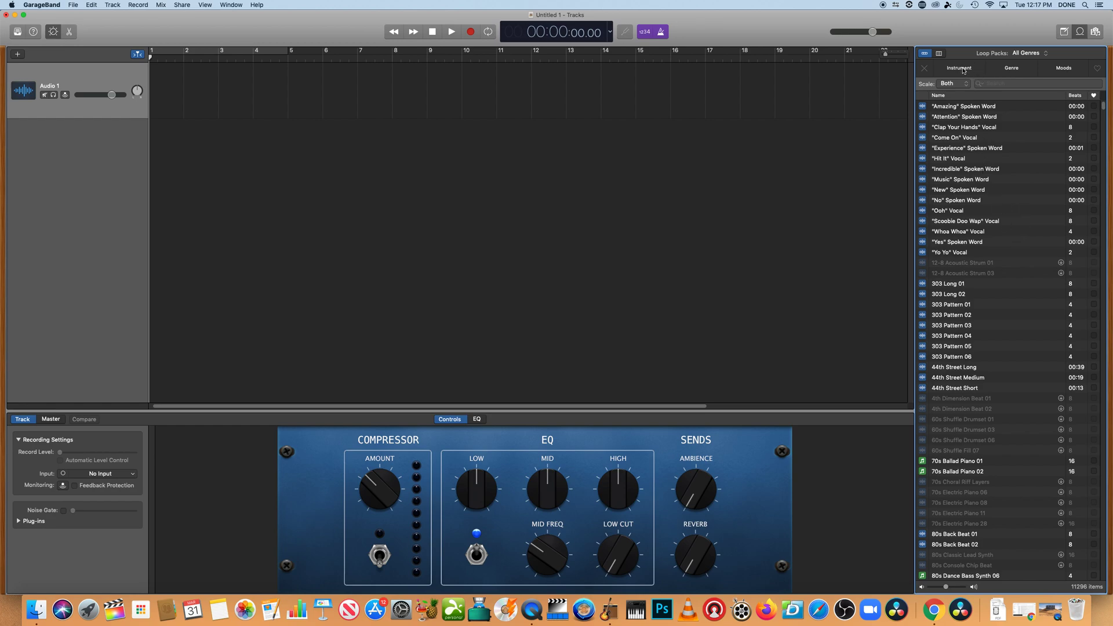
pyautogui.click(1025, 54)
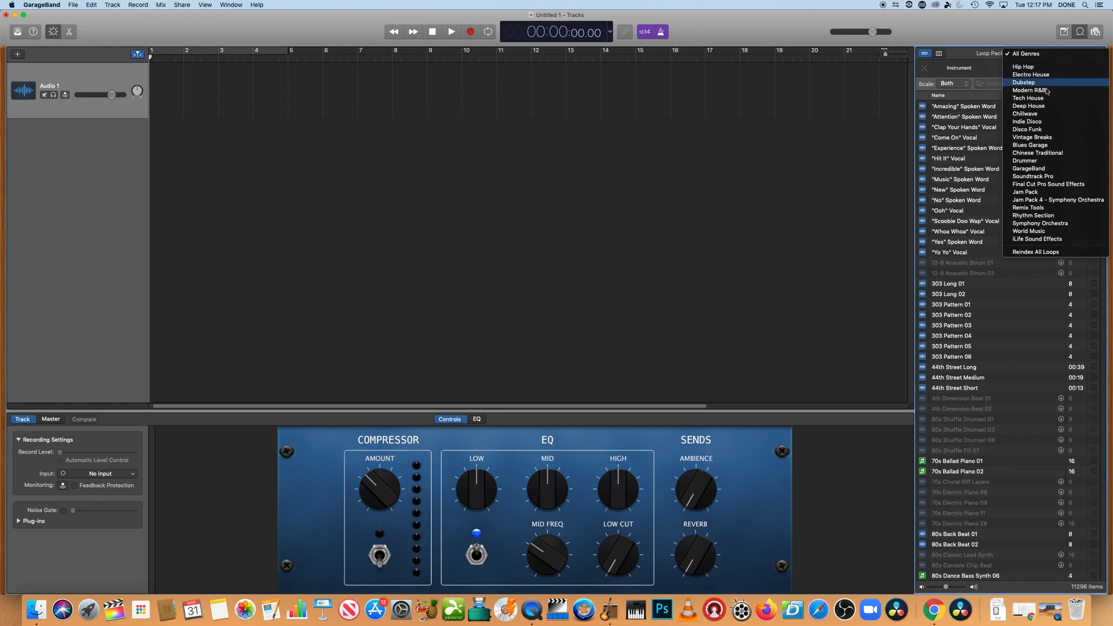
pyautogui.click(1041, 56)
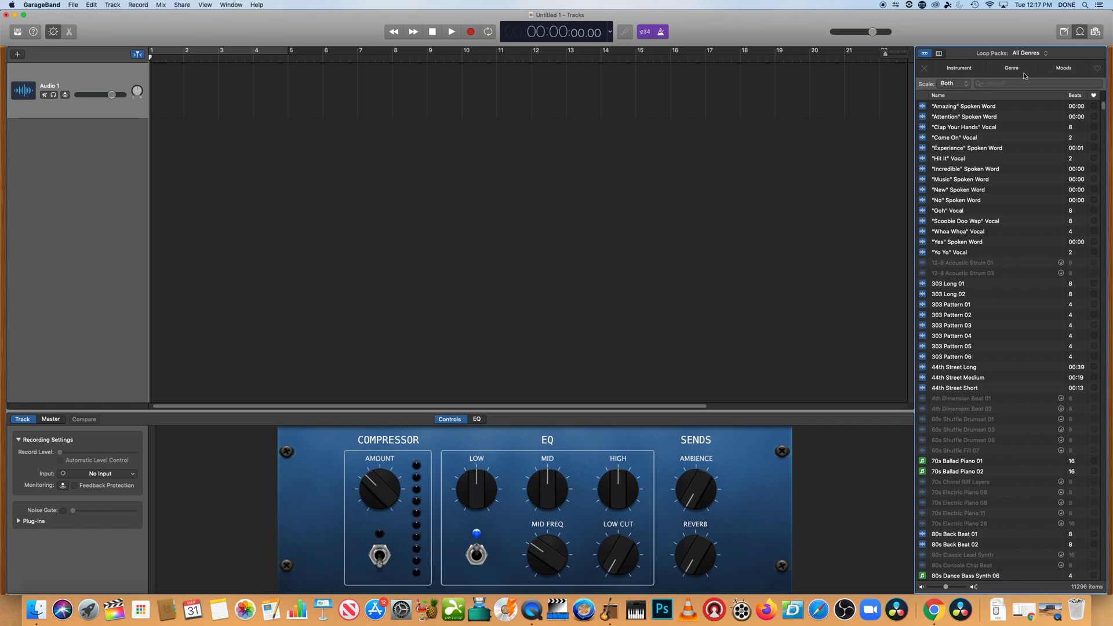
# Filter the loops by the Organ instrument
pyautogui.click(968, 73)
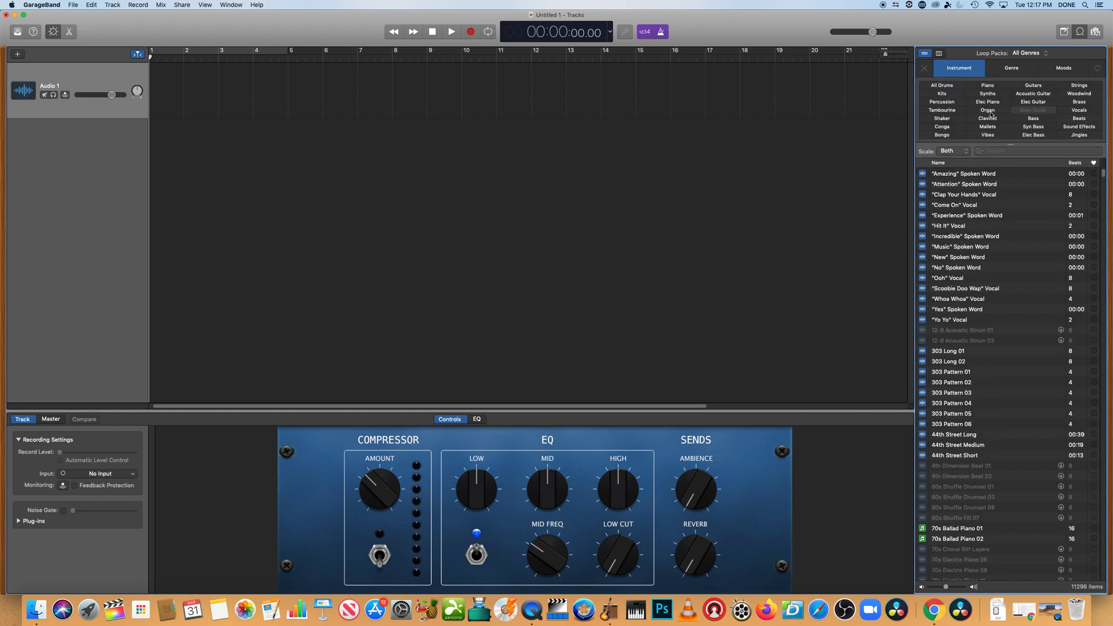
pyautogui.click(989, 111)
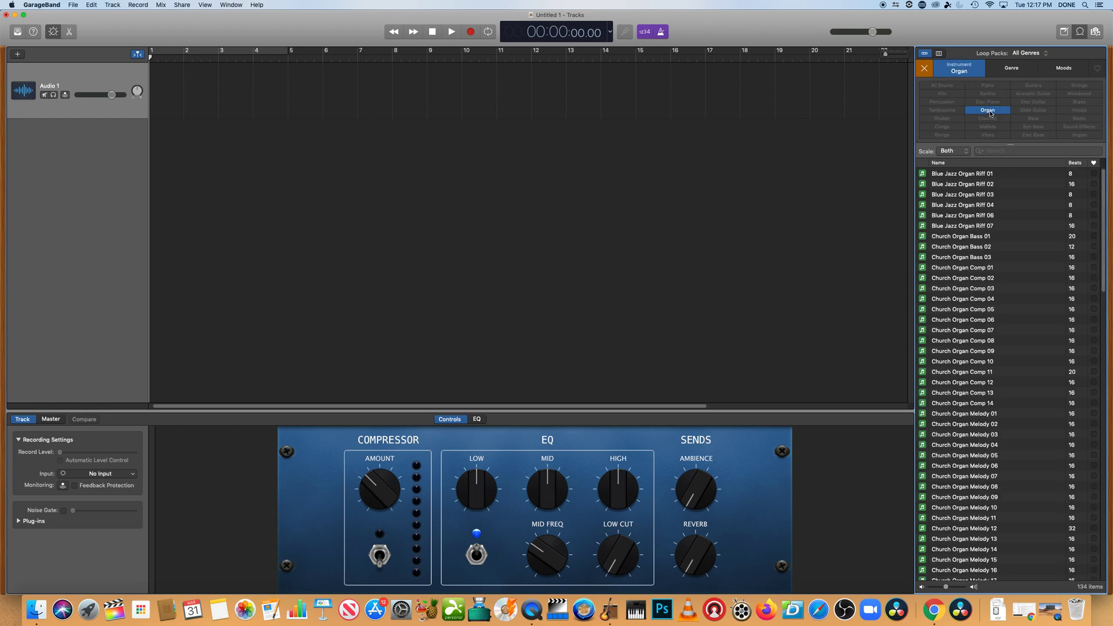
# Add the Cinematic genre filter
pyautogui.click(1010, 74)
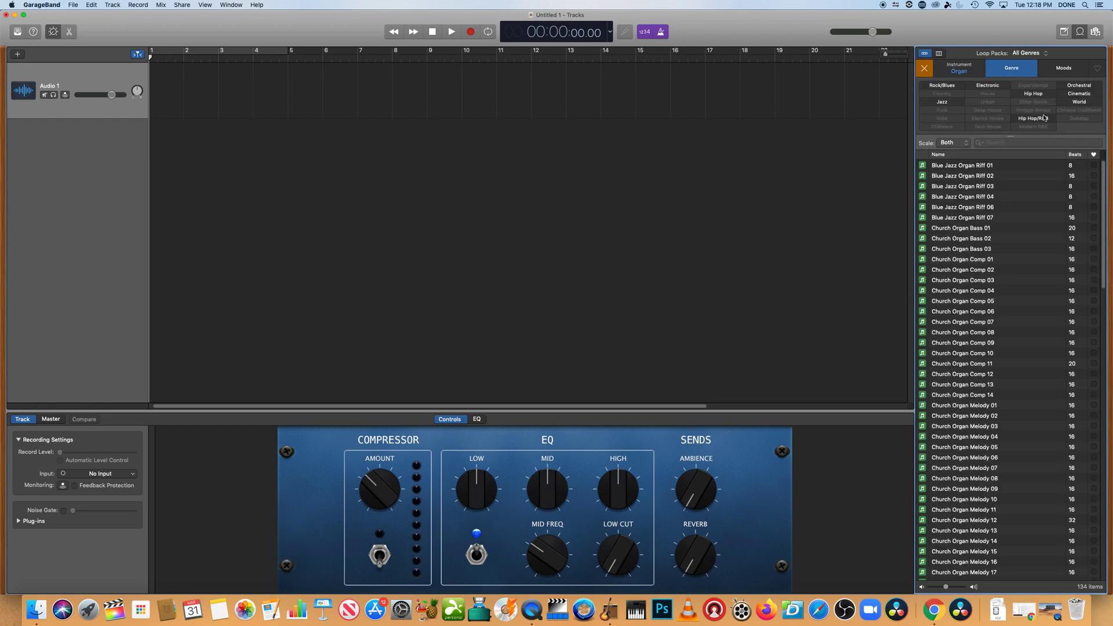
pyautogui.click(1072, 95)
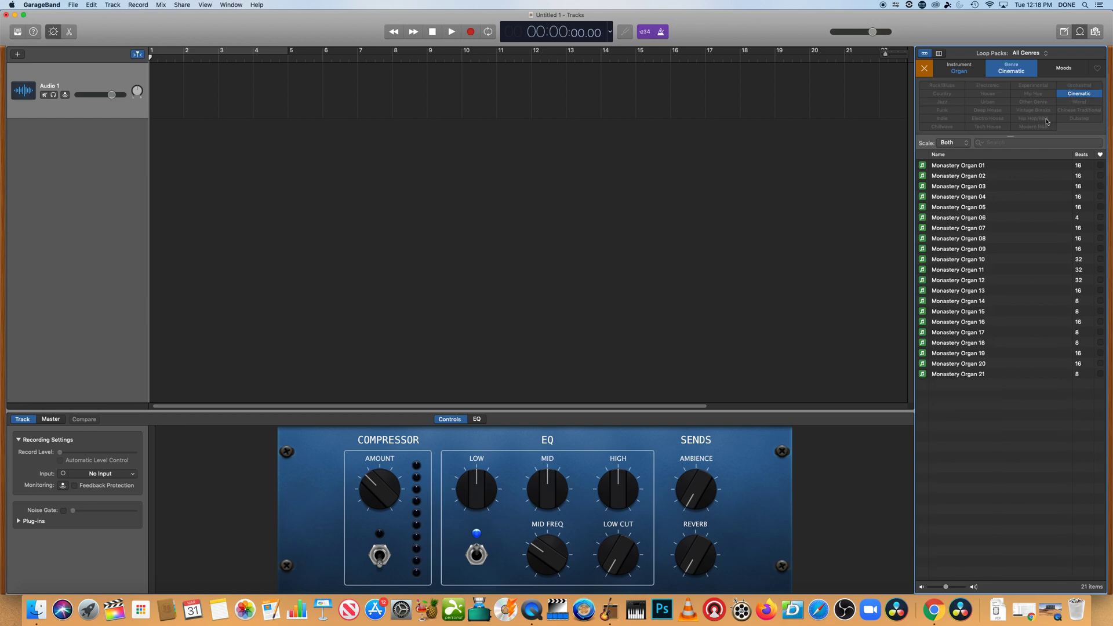
# Filter the loops by the Relaxed mood
pyautogui.click(1060, 74)
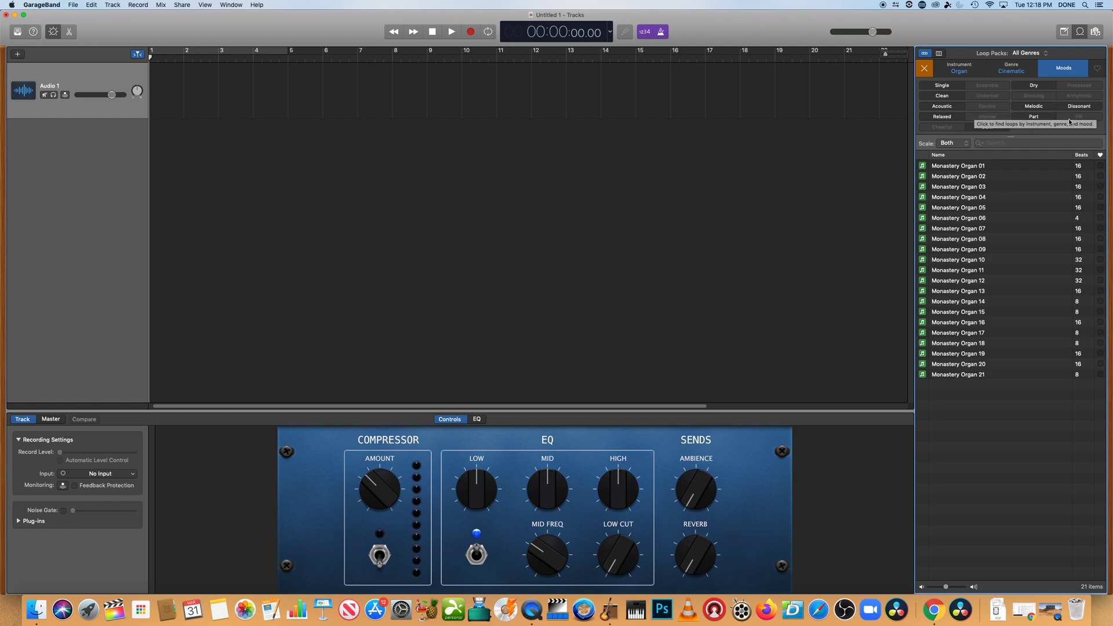
pyautogui.click(957, 118)
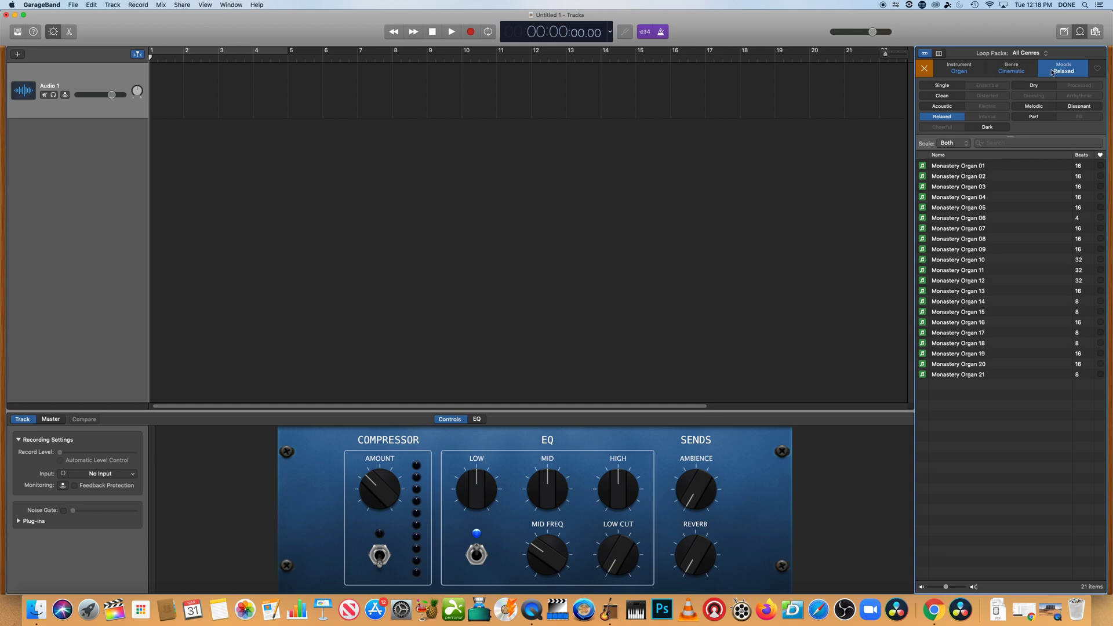
# Remove the Cinematic genre filter, keeping Organ and Relaxed
pyautogui.click(1009, 72)
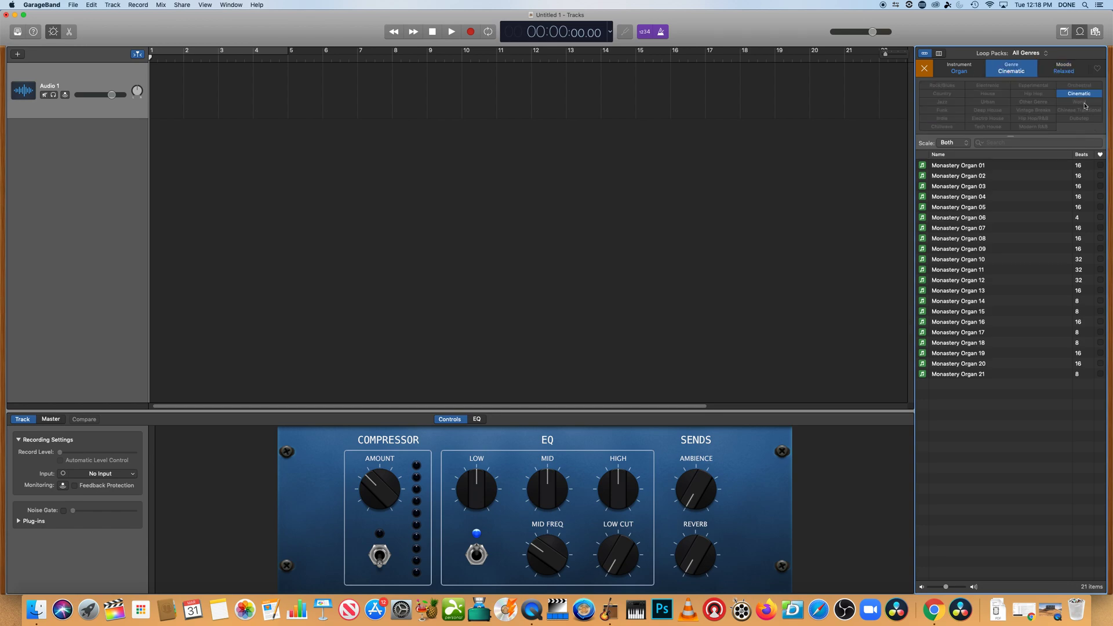
pyautogui.click(1082, 94)
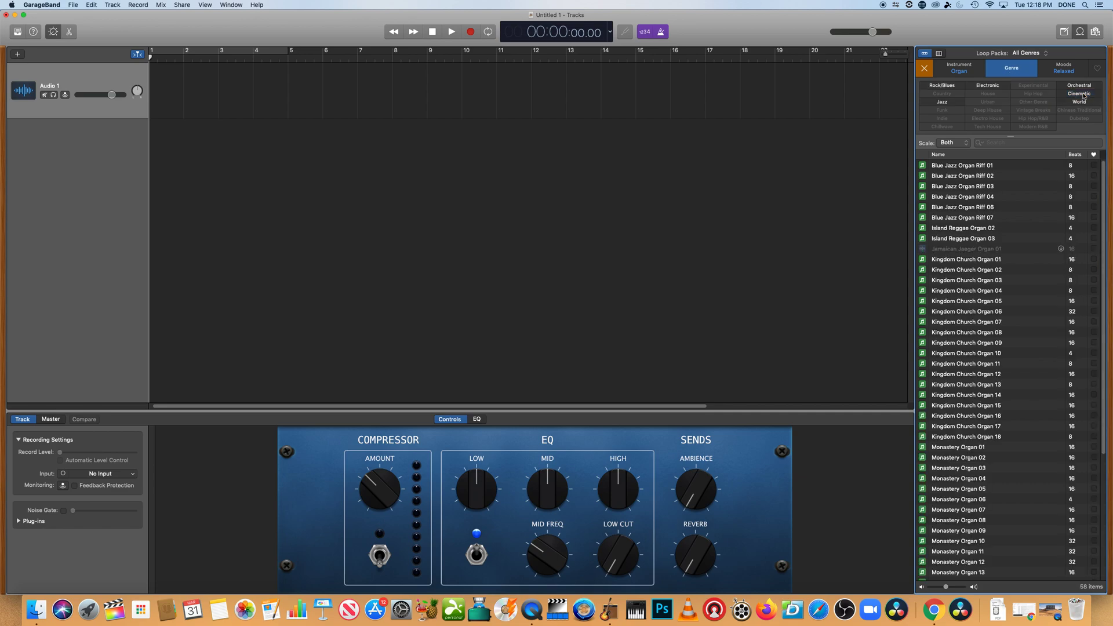
pyautogui.click(978, 74)
pyautogui.click(1059, 67)
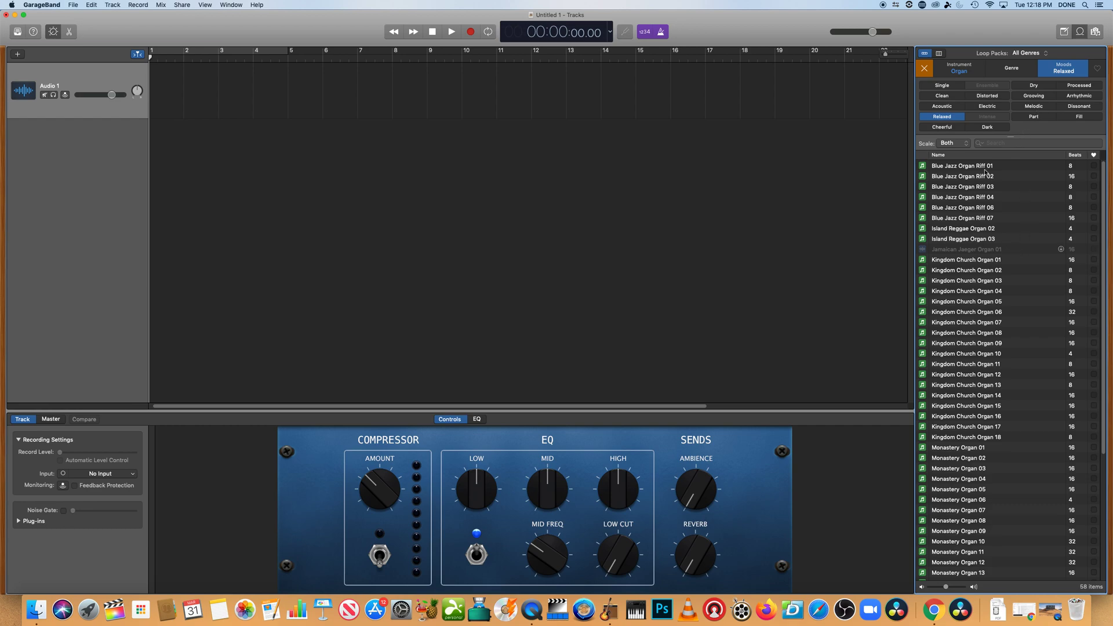
# Preview several organ loops in the list, including Blue Jazz Organ Riff 07
pyautogui.click(928, 221)
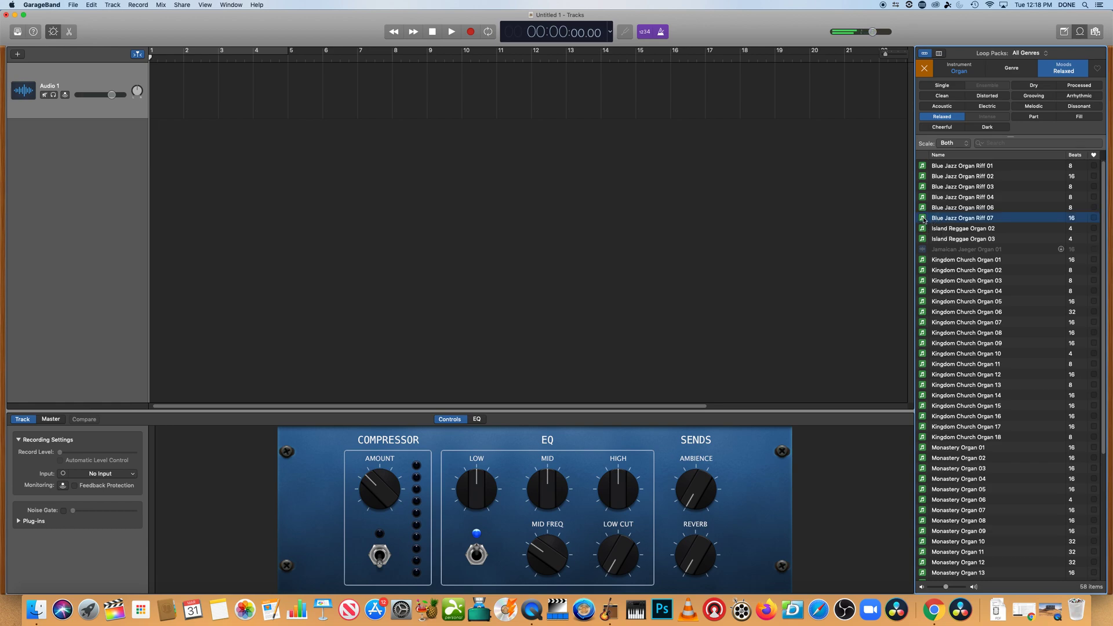
pyautogui.click(942, 219)
pyautogui.click(926, 303)
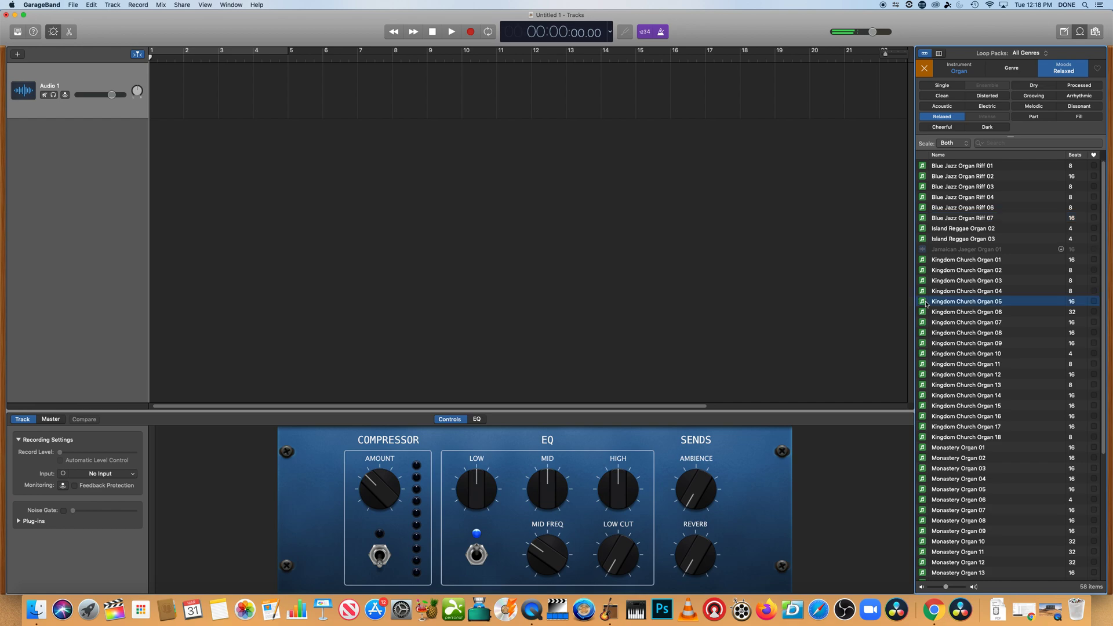
pyautogui.click(923, 208)
pyautogui.click(929, 218)
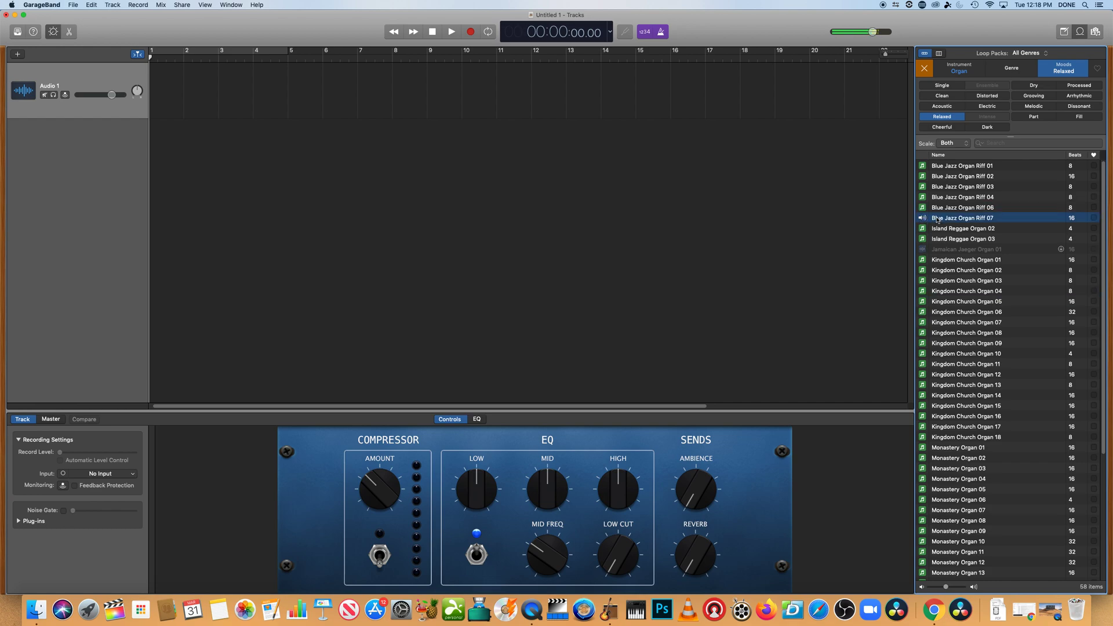
# Add Blue Jazz Organ Riff 07 to the timeline as a new track and move it to the project start
pyautogui.click(833, 203)
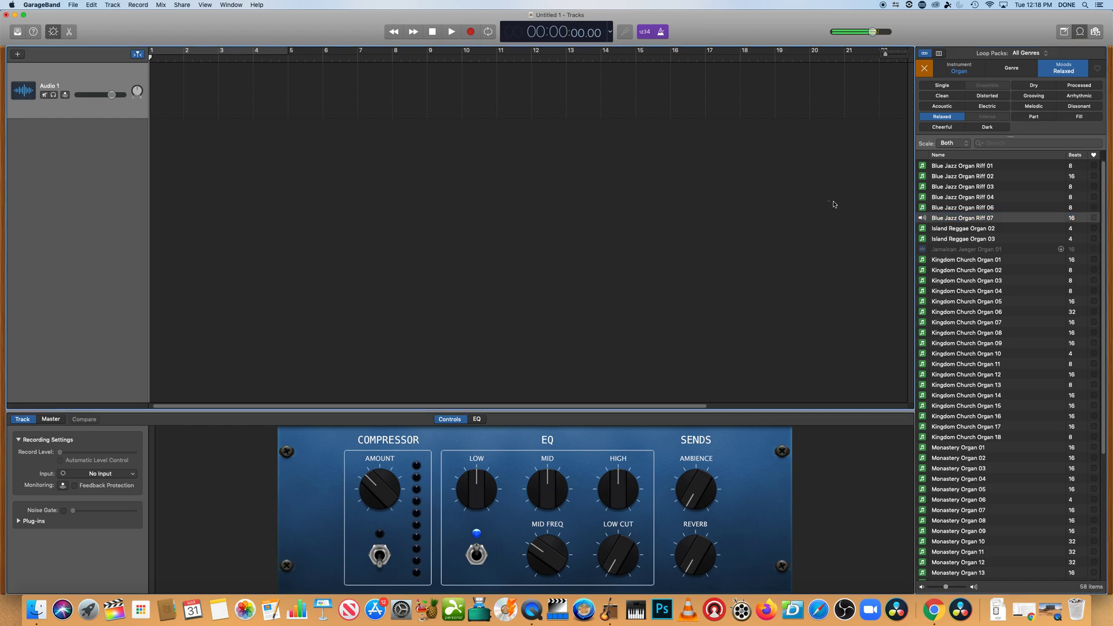
pyautogui.click(924, 218)
pyautogui.moveTo(611, 190); pyautogui.dragTo(661, 206)
pyautogui.click(662, 207)
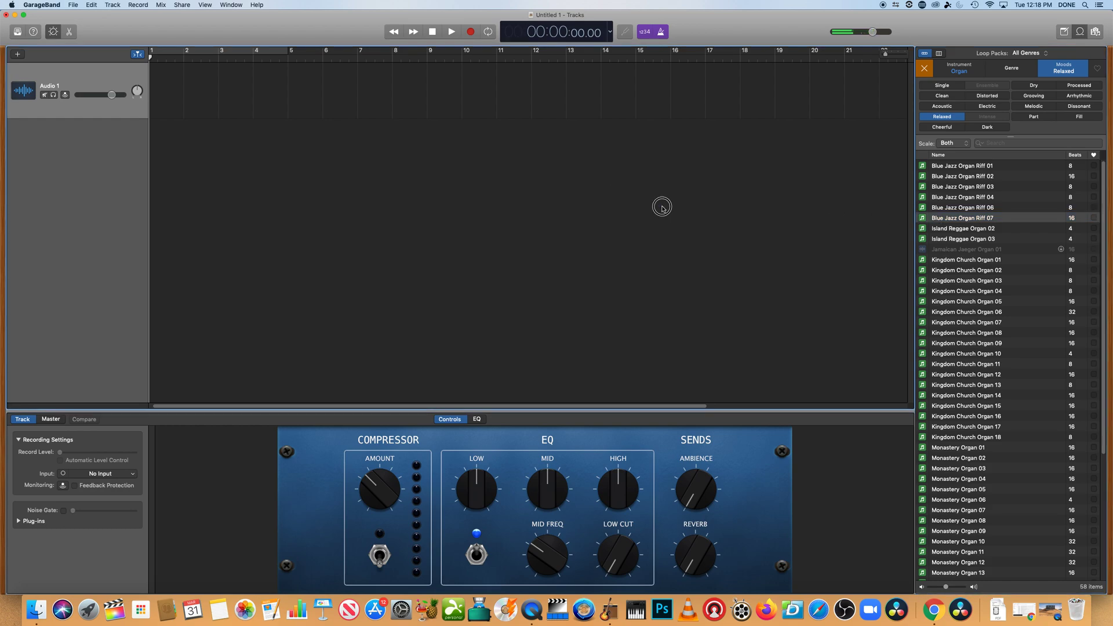
pyautogui.click(923, 219)
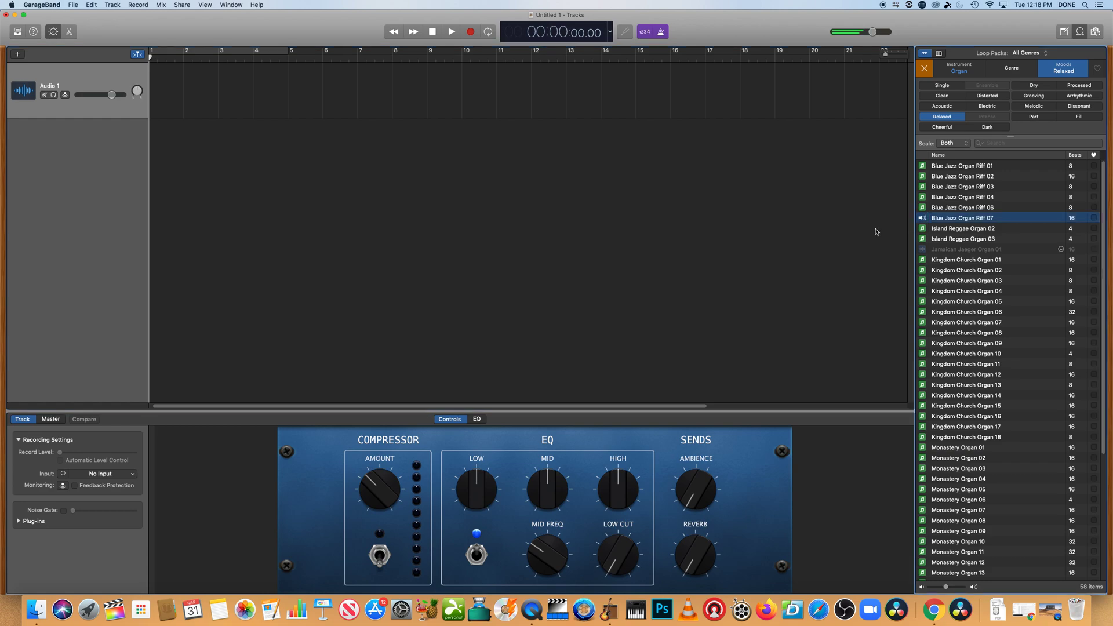
pyautogui.click(937, 220)
pyautogui.moveTo(942, 220); pyautogui.dragTo(531, 174)
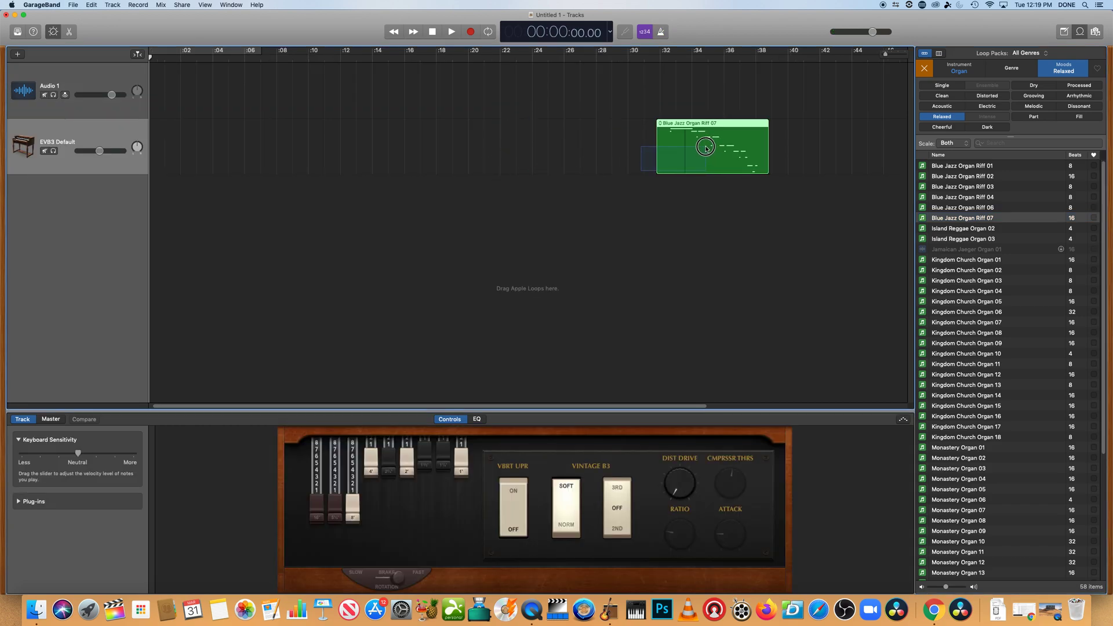
pyautogui.moveTo(704, 124); pyautogui.dragTo(185, 142)
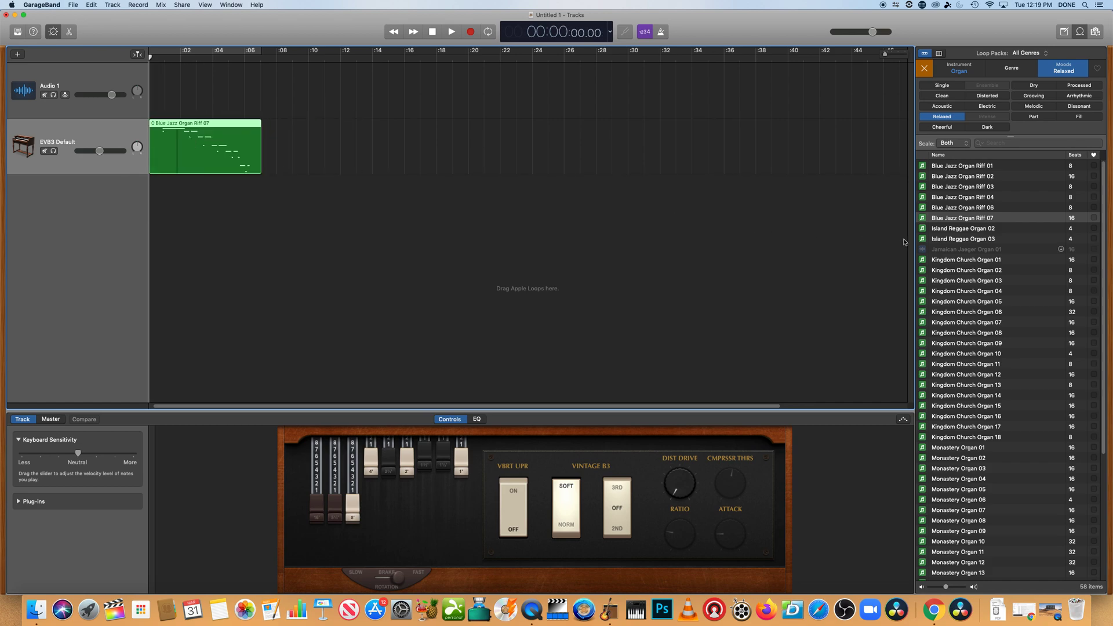
# Preview Organ Riff 04 and place it on the Audio 1 track at the project start
pyautogui.scroll(-8, 938, 328)
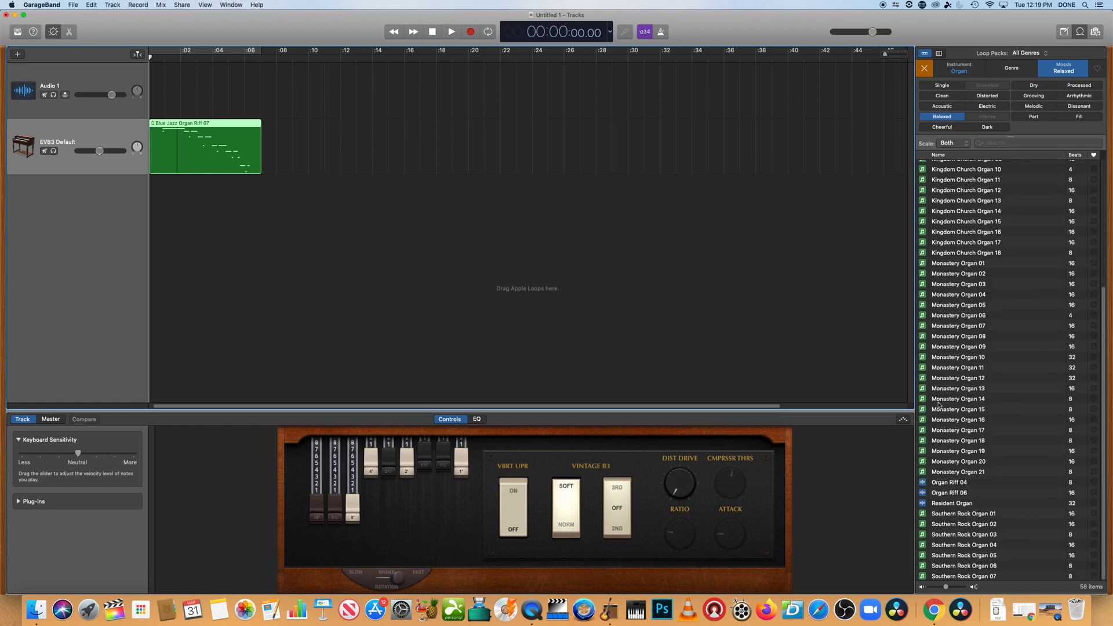
pyautogui.click(925, 485)
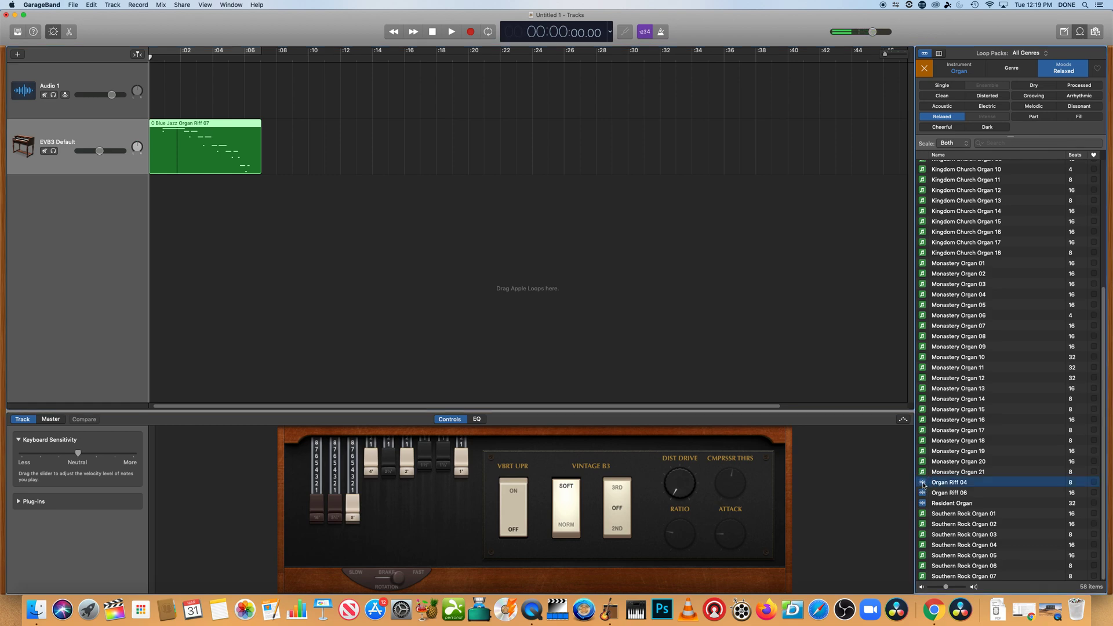
pyautogui.click(922, 483)
pyautogui.moveTo(925, 485); pyautogui.dragTo(150, 90)
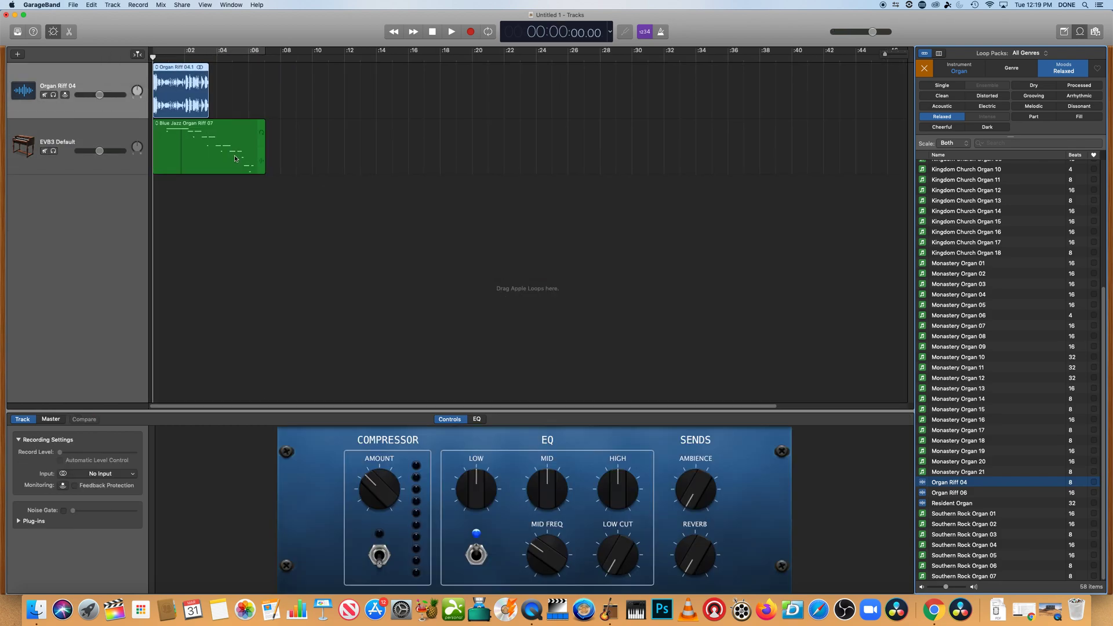
pyautogui.click(231, 138)
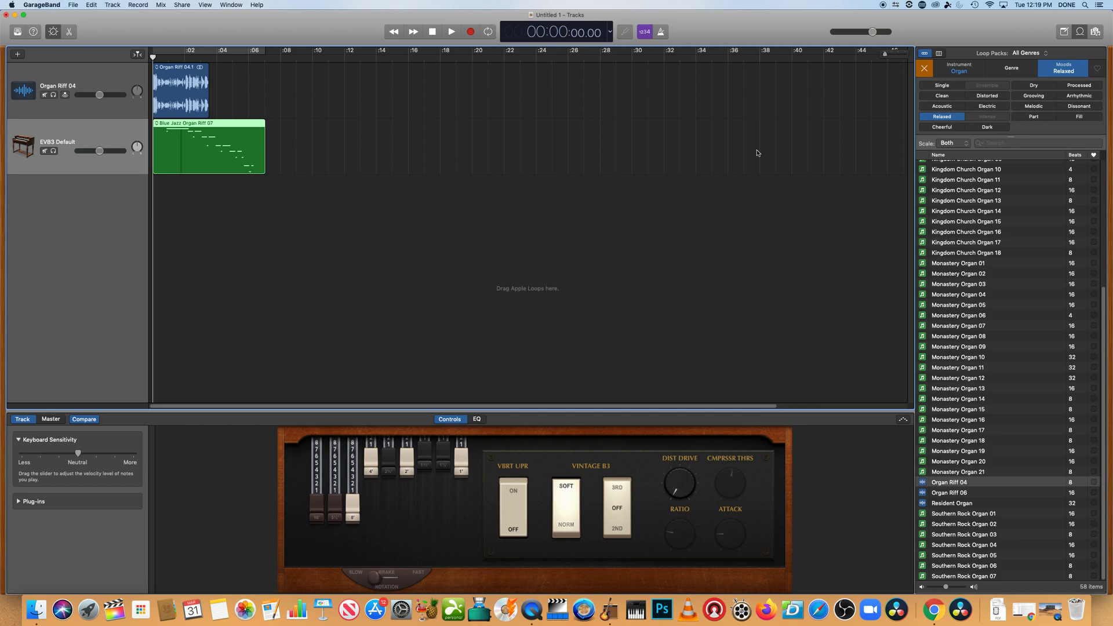
# Switch the instrument filter to Elec Guitar and preview Jazz Guitar Single Note Riff 04
pyautogui.click(960, 68)
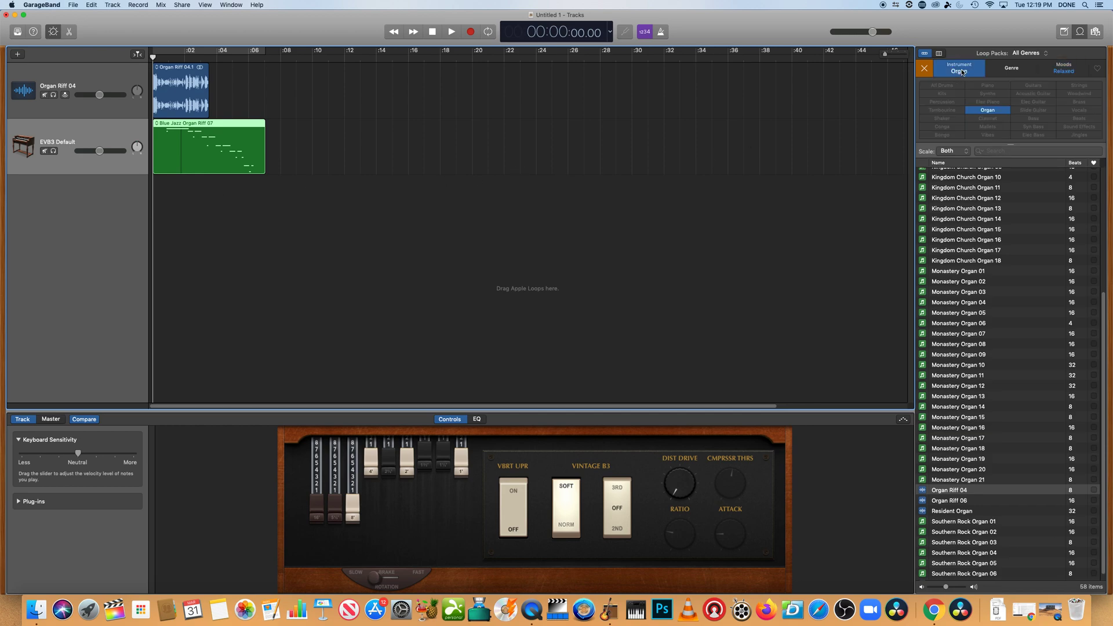
pyautogui.click(964, 73)
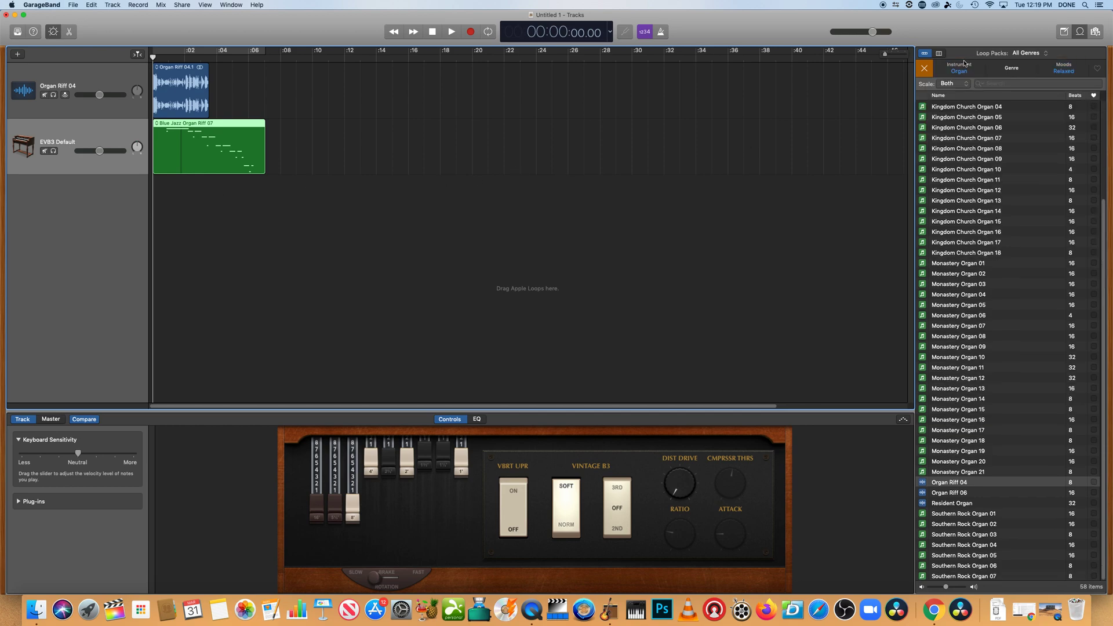
pyautogui.click(964, 74)
pyautogui.click(988, 110)
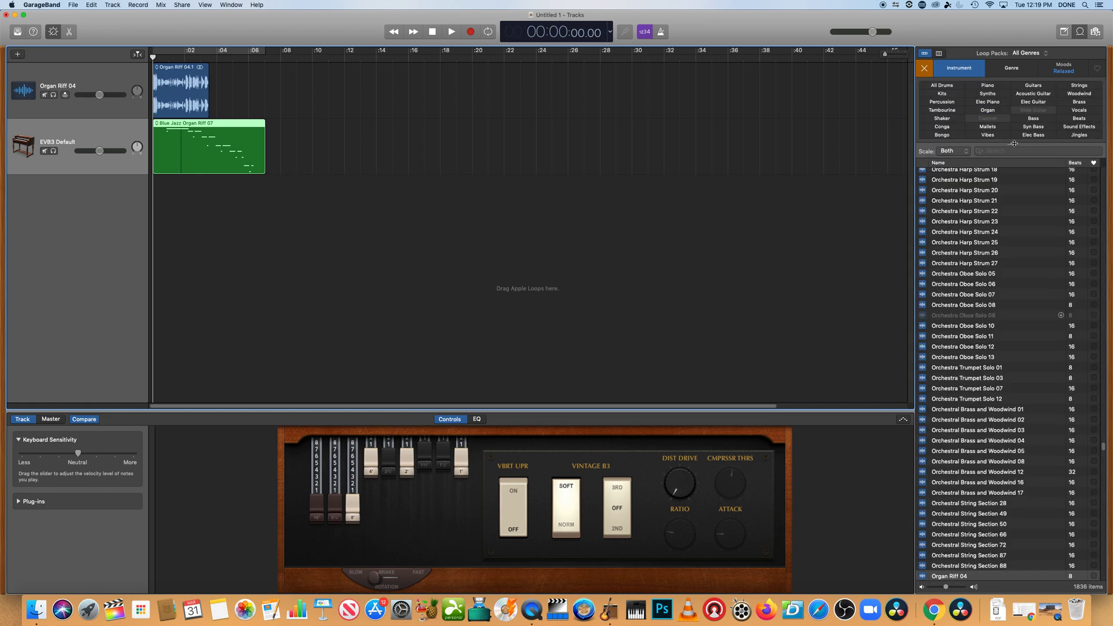
pyautogui.click(1040, 103)
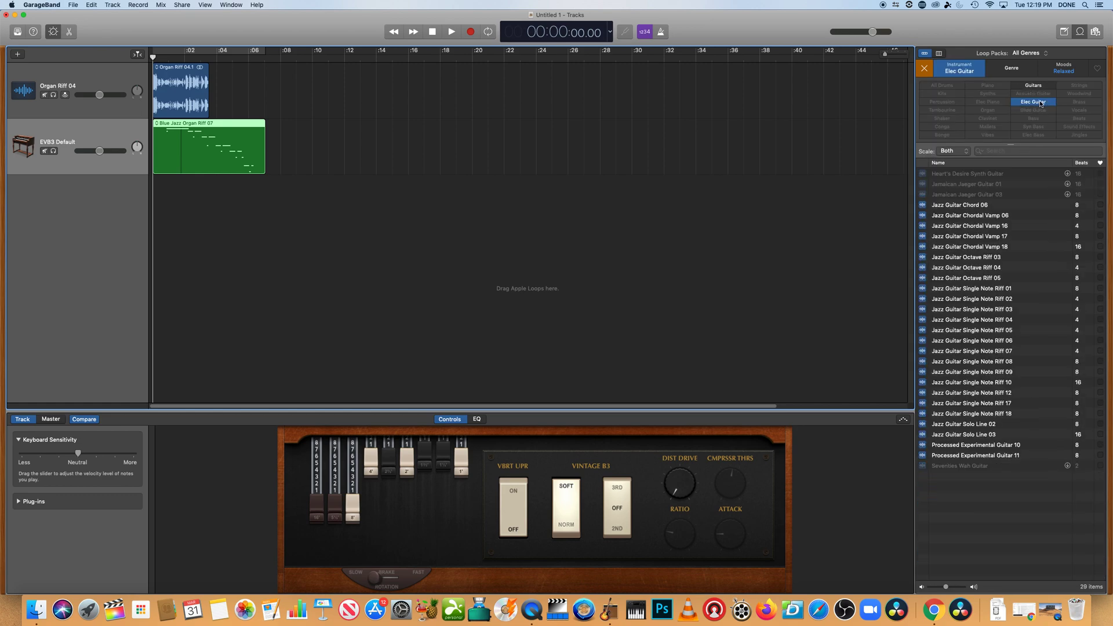
pyautogui.click(922, 320)
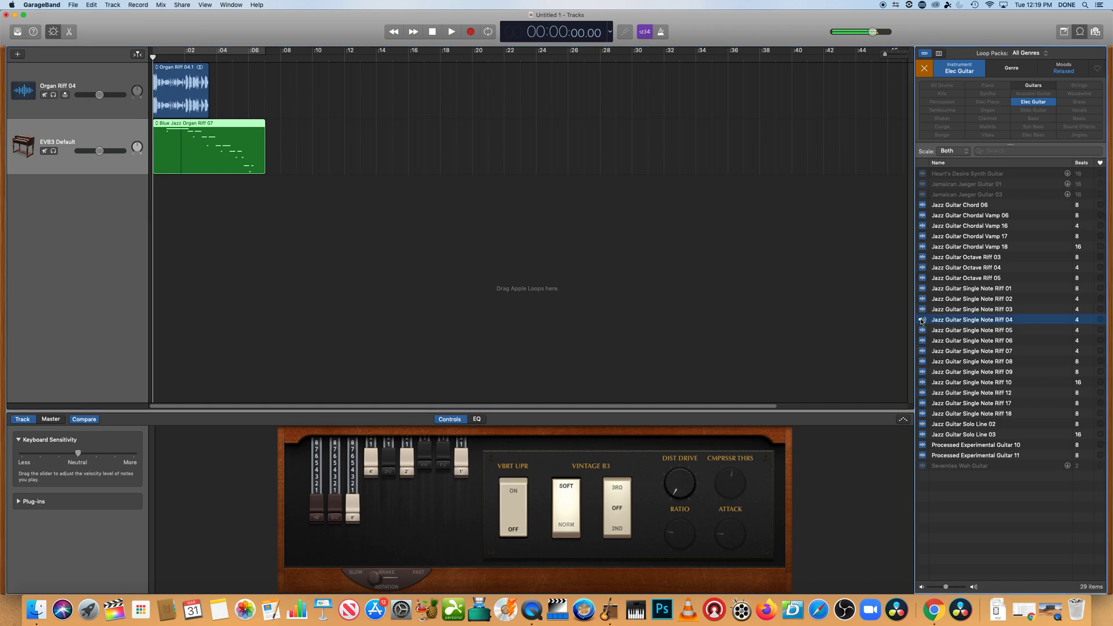
# Add Jazz Guitar Single Note Riff 04 to the timeline as a new track at the project start
pyautogui.moveTo(788, 334); pyautogui.dragTo(716, 320)
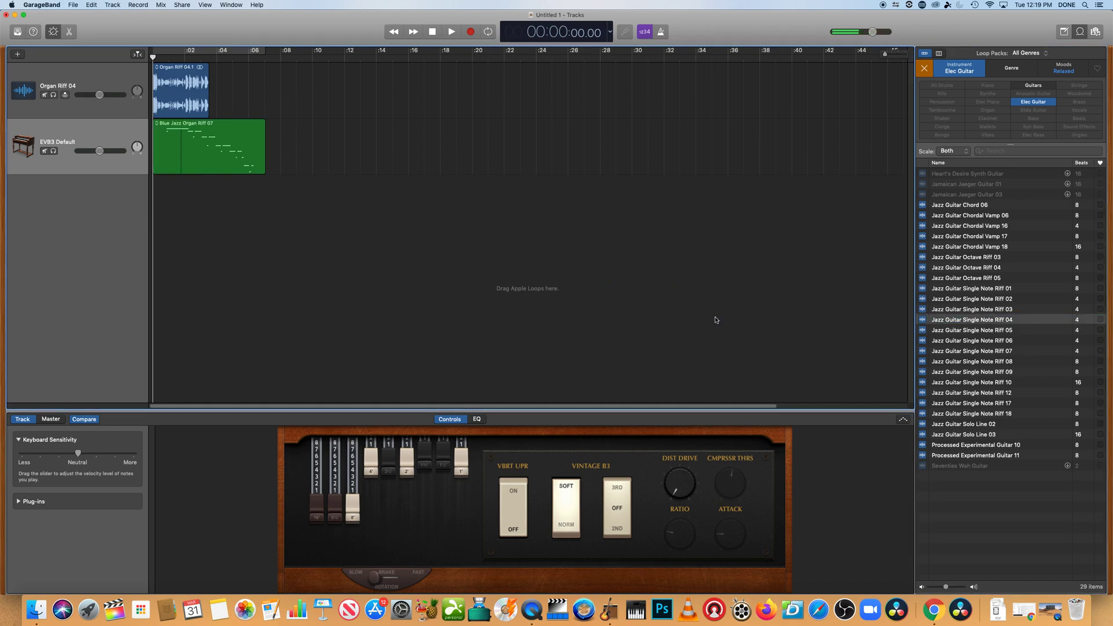
pyautogui.moveTo(925, 319); pyautogui.dragTo(149, 206)
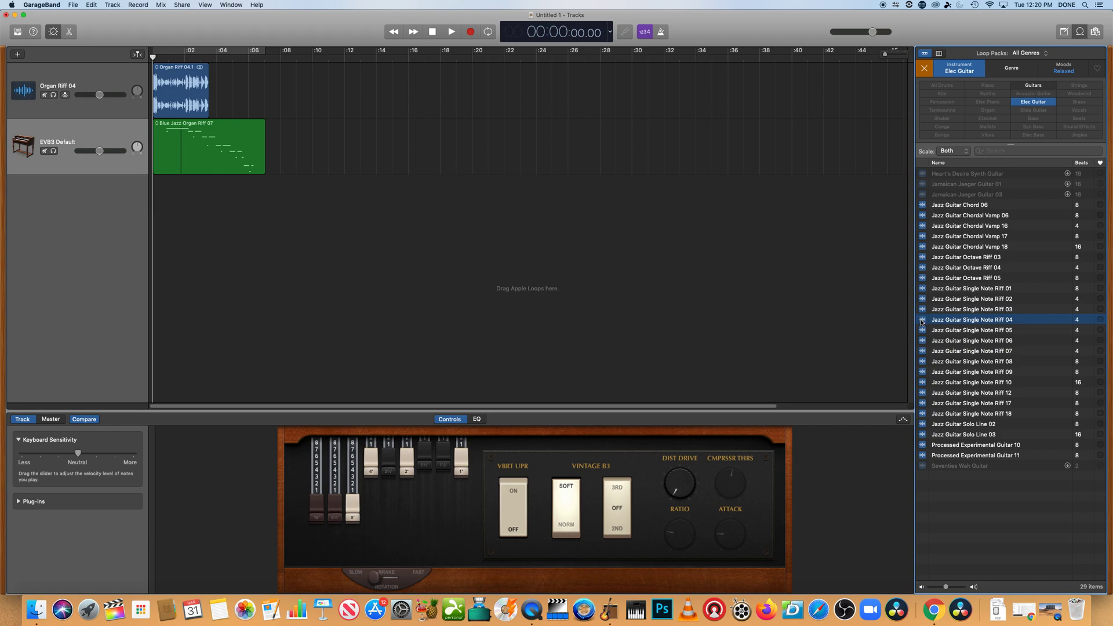
pyautogui.click(825, 321)
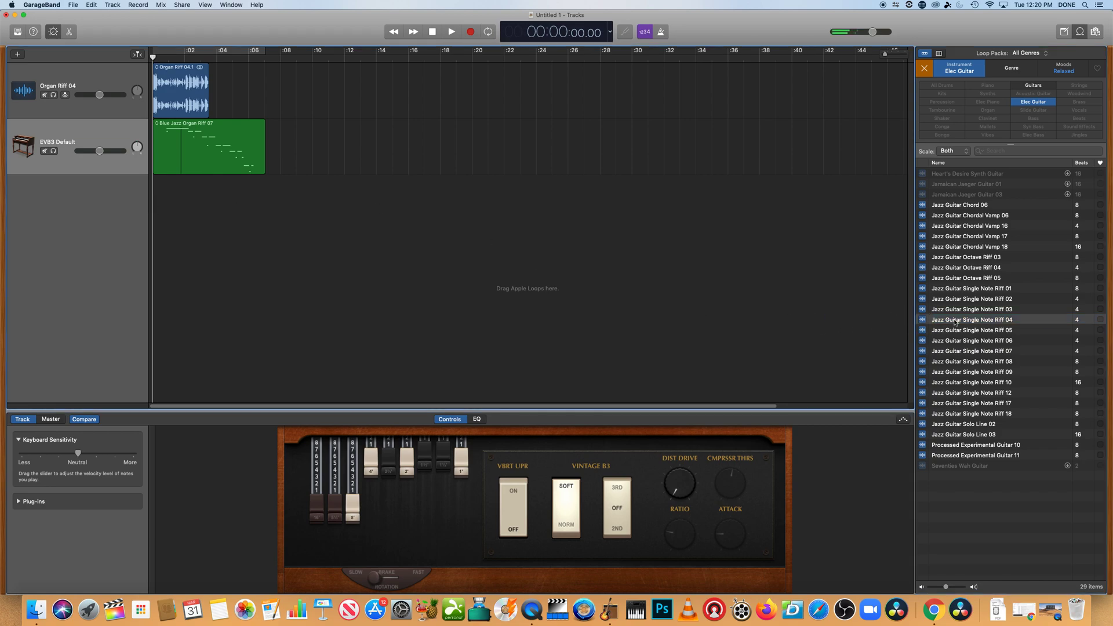
pyautogui.moveTo(940, 320); pyautogui.dragTo(152, 207)
# Set the guitar track's recording input to No Input
pyautogui.click(156, 56)
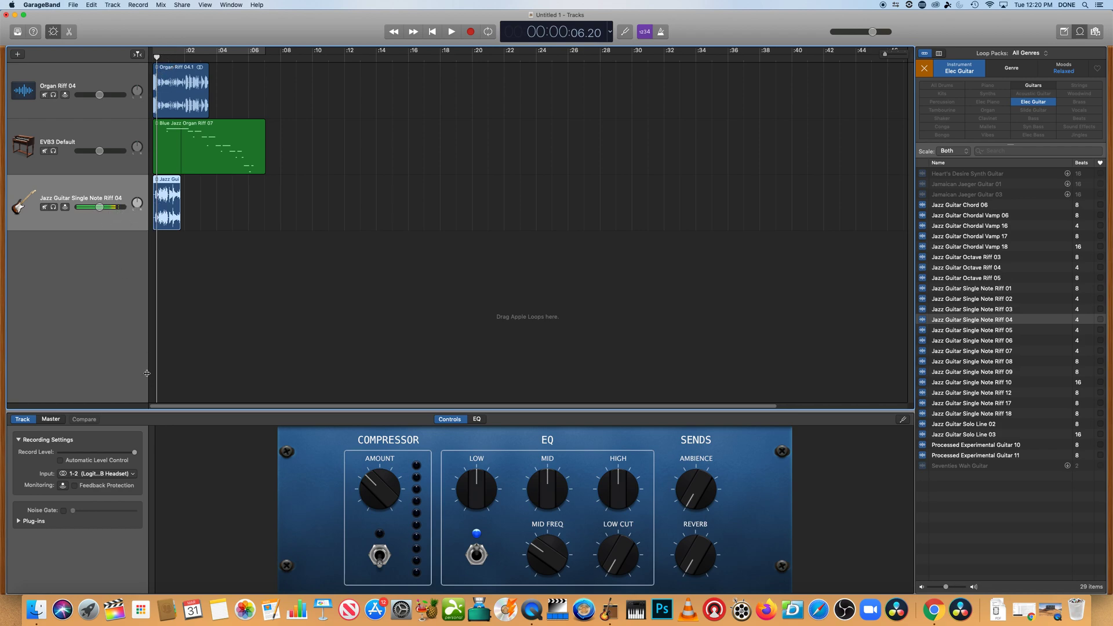
pyautogui.click(105, 474)
pyautogui.click(105, 485)
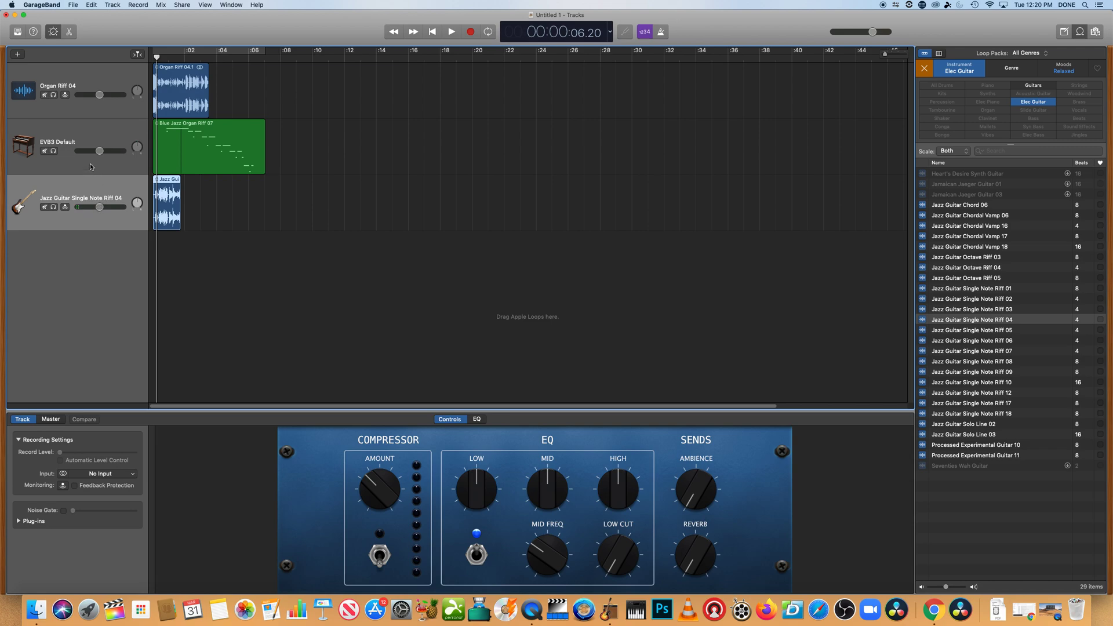
# Select the EVB3 Default and Organ Riff 04 tracks and play the project to hear the mix
pyautogui.click(88, 130)
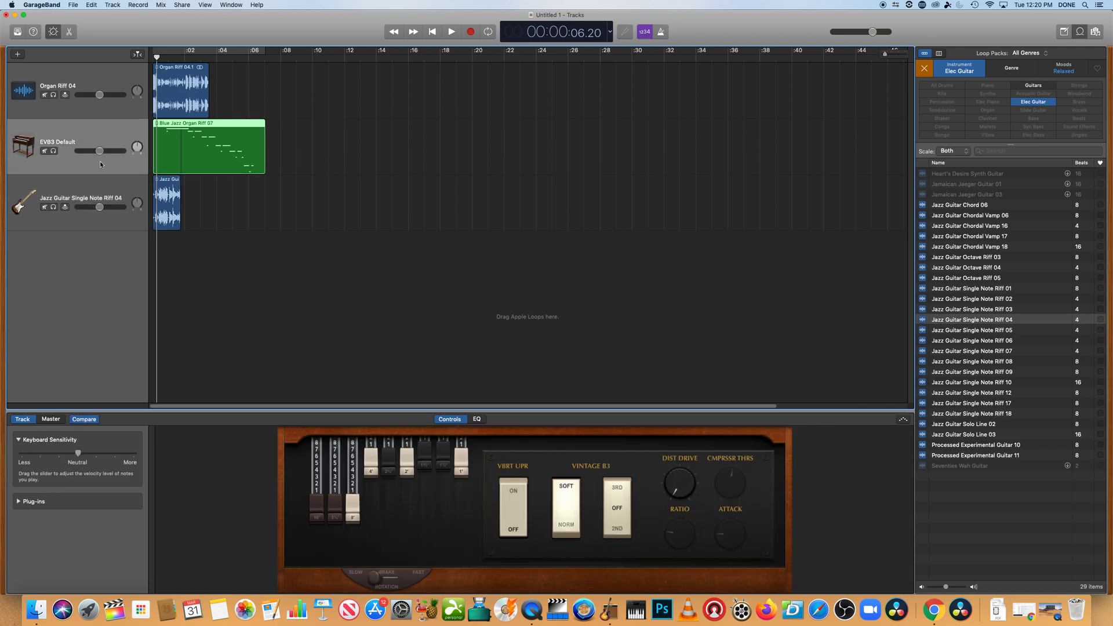
pyautogui.click(100, 100)
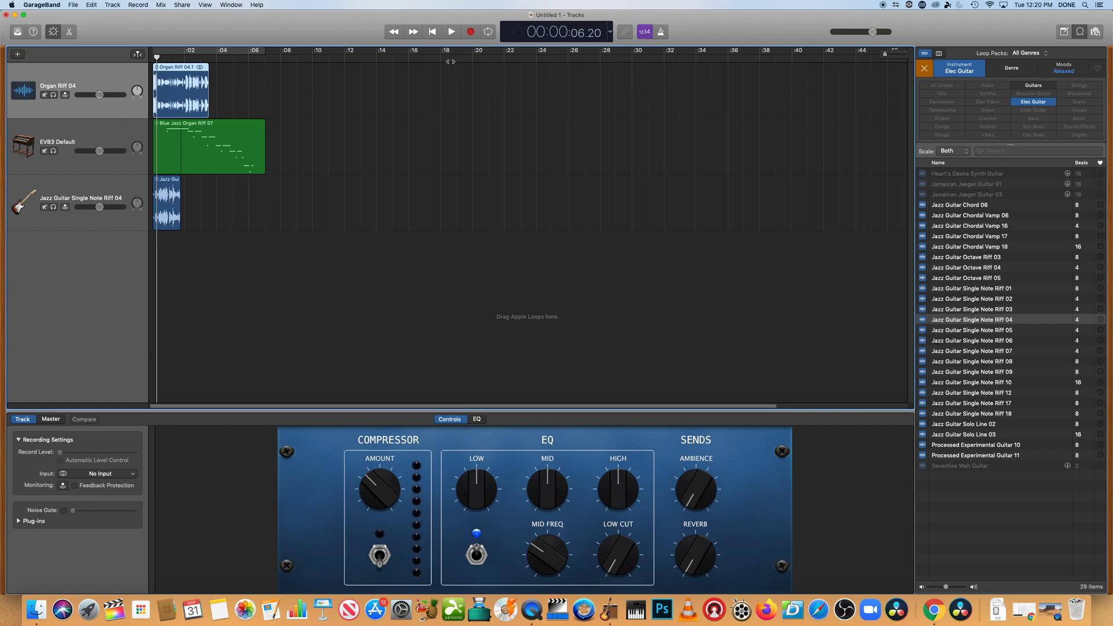
pyautogui.click(452, 33)
pyautogui.click(451, 33)
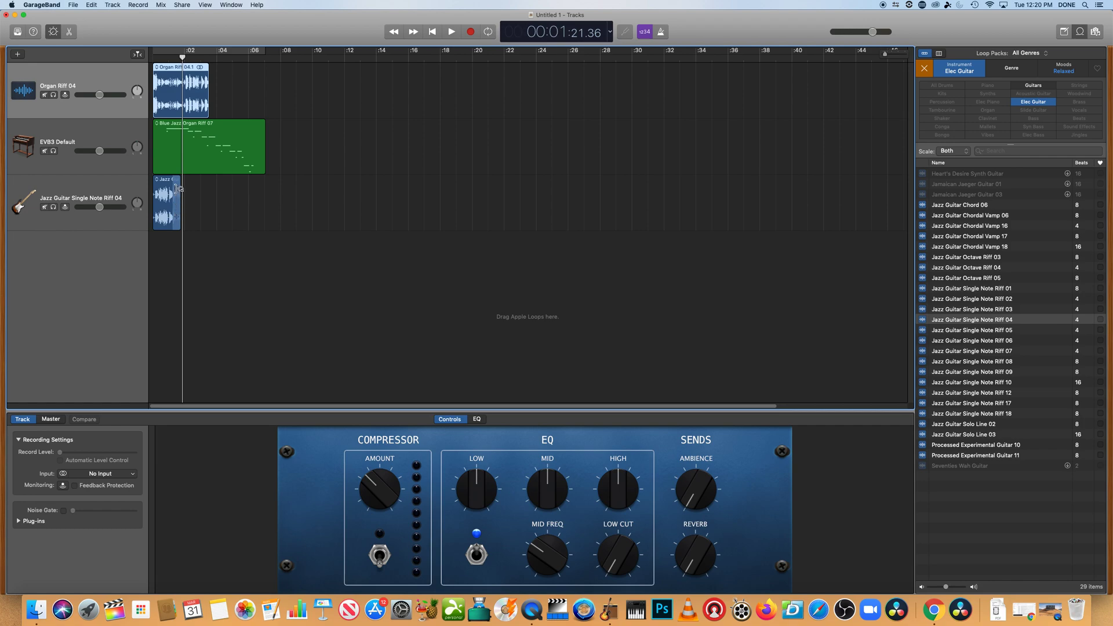
# Loop the guitar and Organ Riff 04 regions out to the end of the Blue Jazz Organ region and play them back
pyautogui.moveTo(179, 188); pyautogui.dragTo(265, 196)
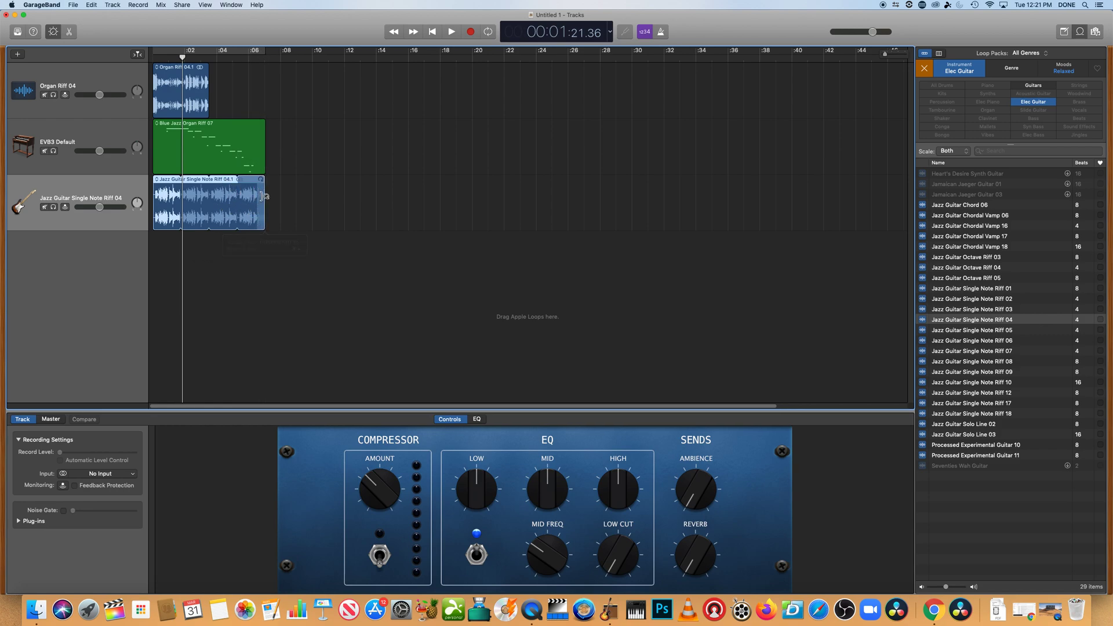
pyautogui.moveTo(208, 72); pyautogui.dragTo(266, 77)
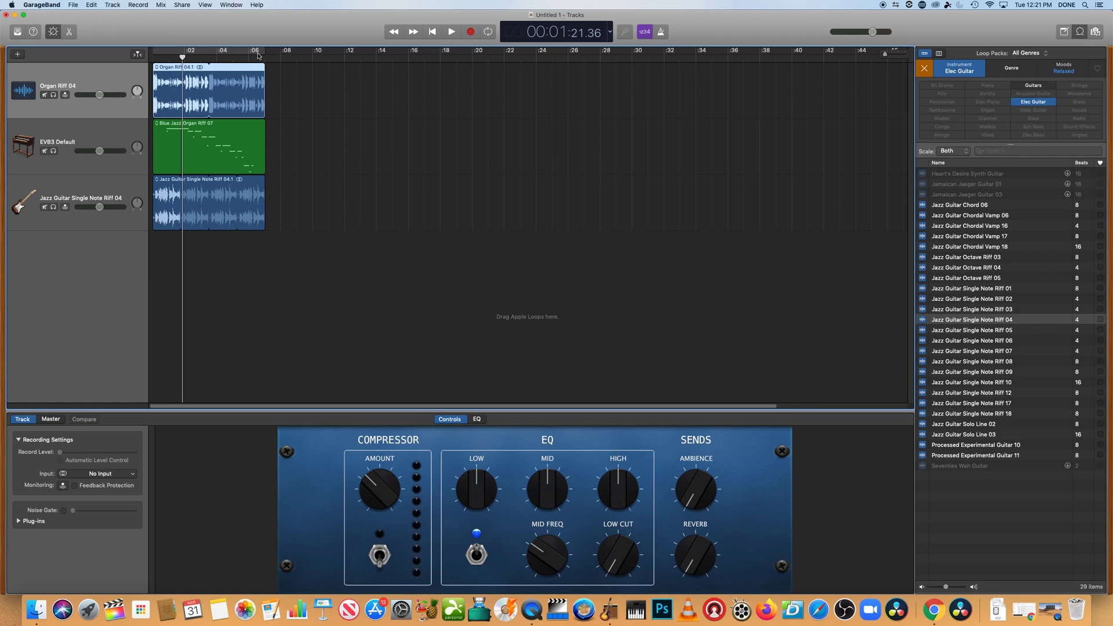
pyautogui.click(451, 33)
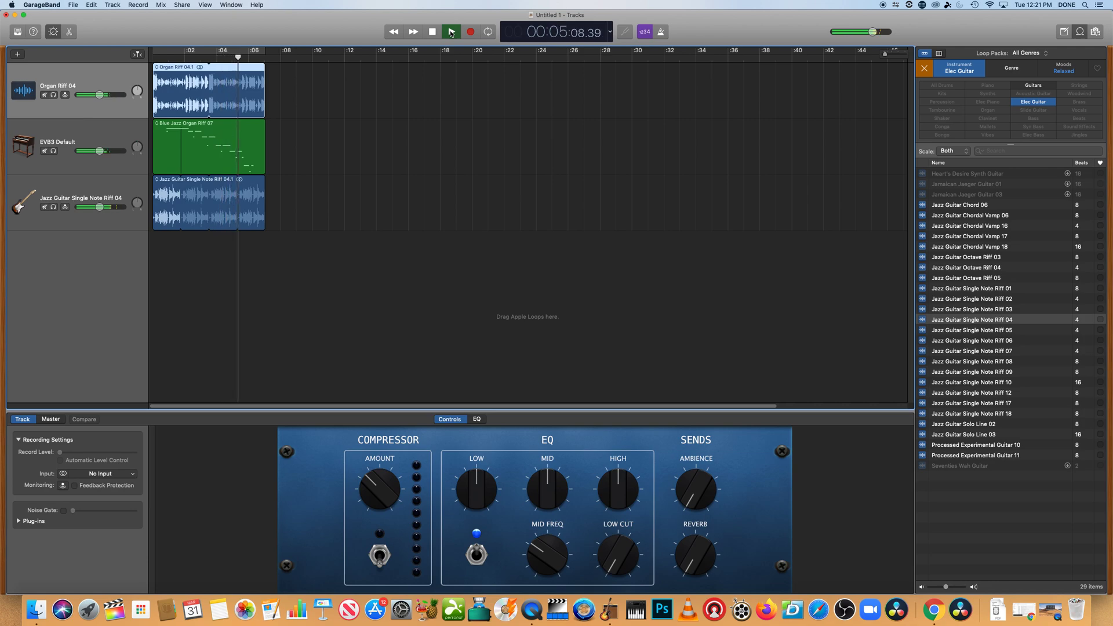
pyautogui.click(432, 32)
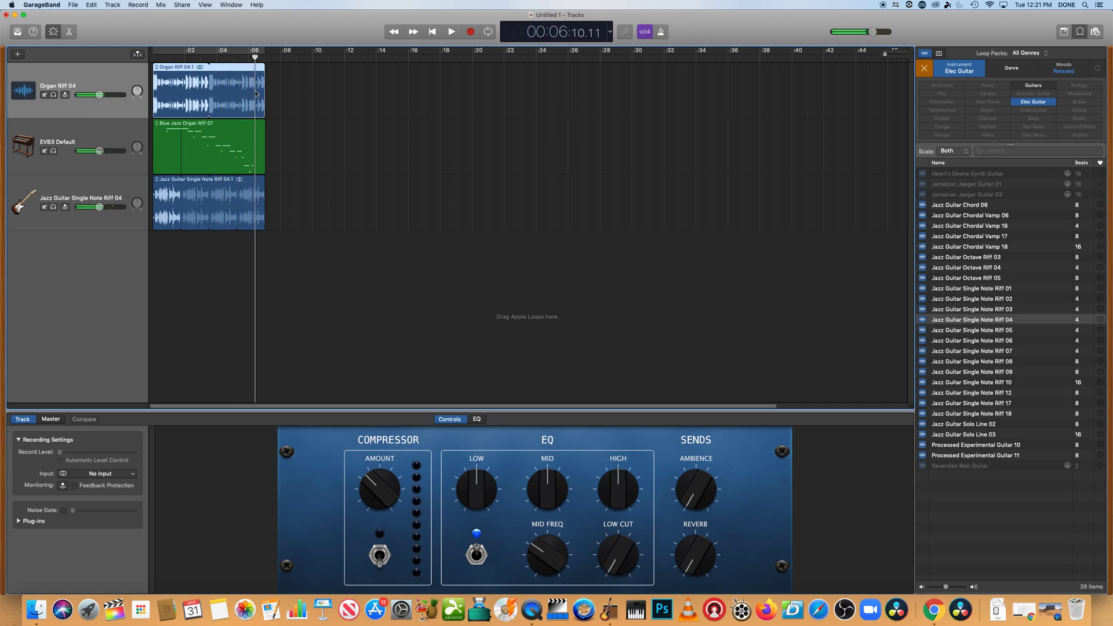
pyautogui.moveTo(255, 56); pyautogui.dragTo(153, 57)
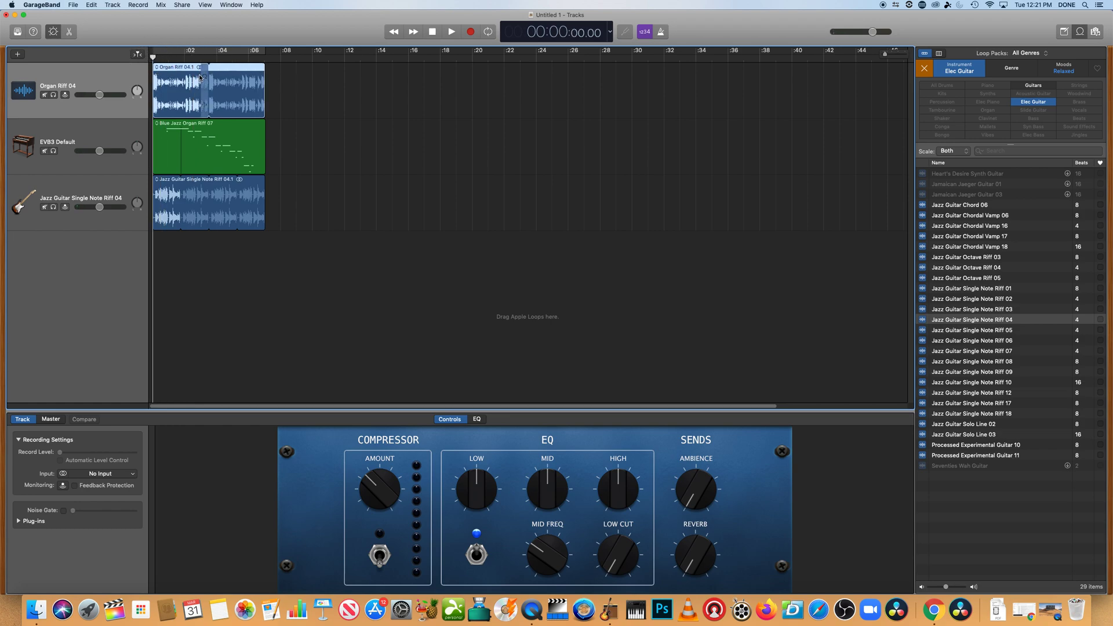
# Lower the Organ Riff 04 track volume to about -16.6 dB, raise the EVB3 Default volume, and play the mix
pyautogui.click(100, 95)
pyautogui.moveTo(98, 95); pyautogui.dragTo(77, 93)
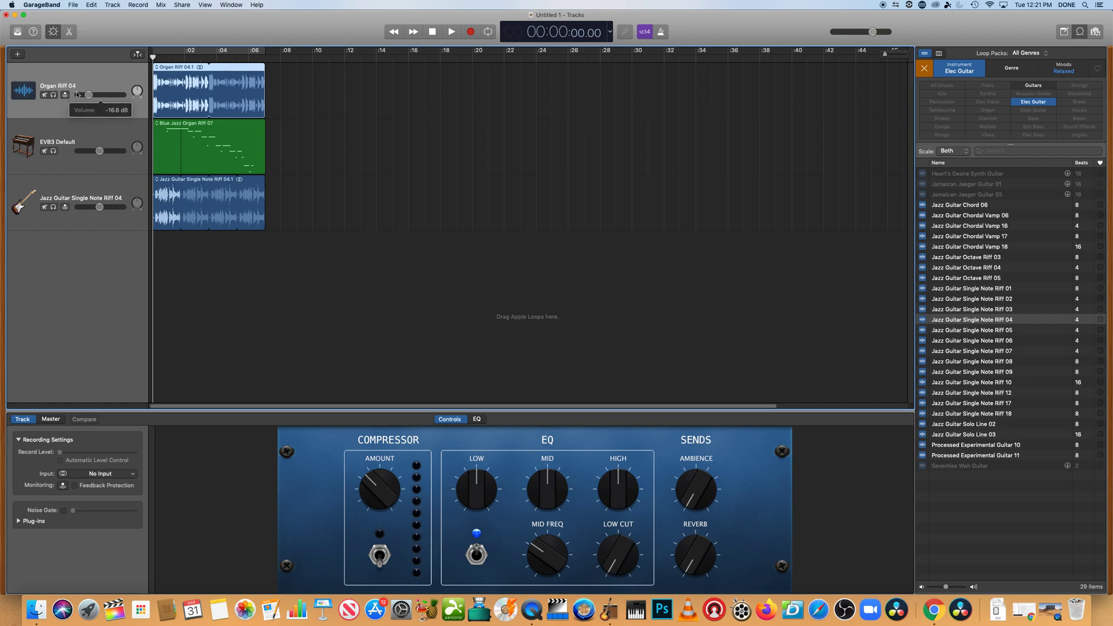
pyautogui.moveTo(100, 151); pyautogui.dragTo(116, 149)
pyautogui.click(452, 32)
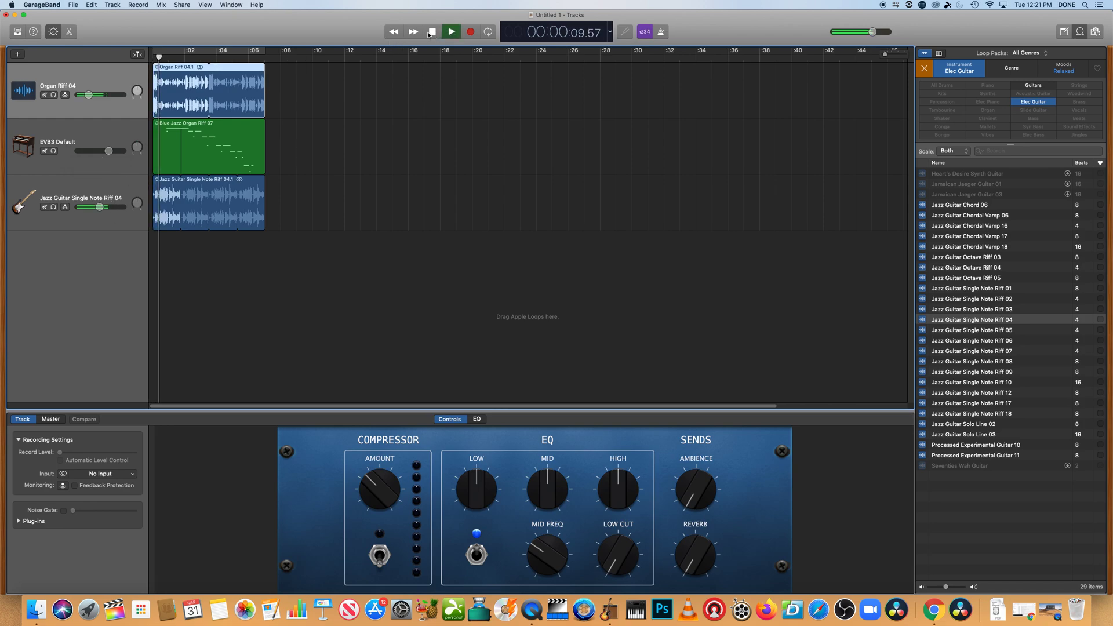
pyautogui.click(432, 32)
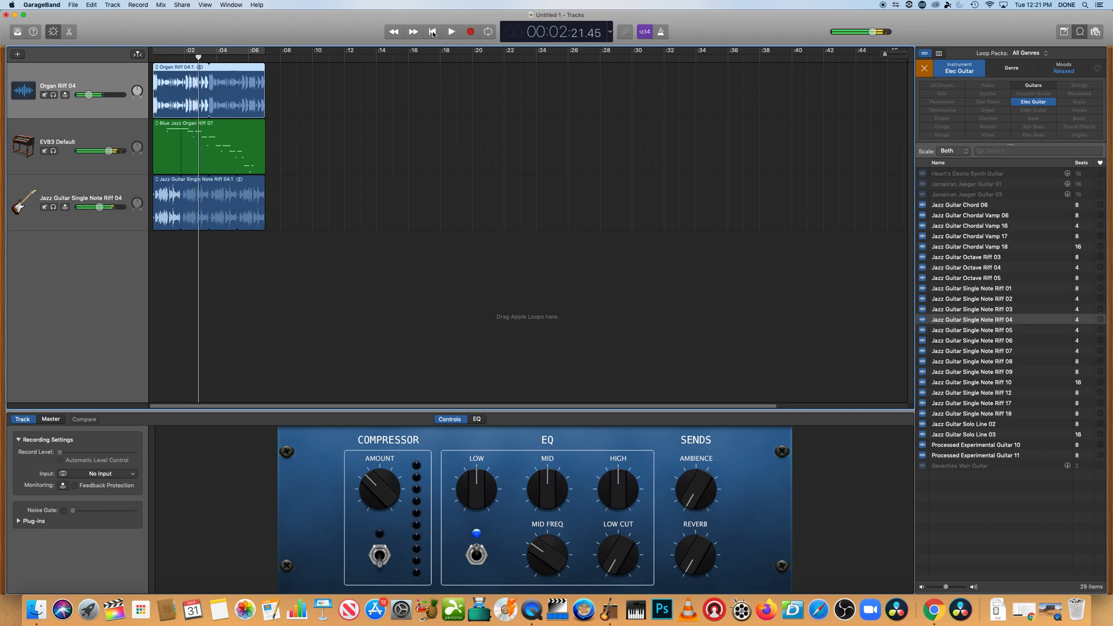
# Mute the Organ Riff 04 track and play the mix from the start
pyautogui.click(45, 95)
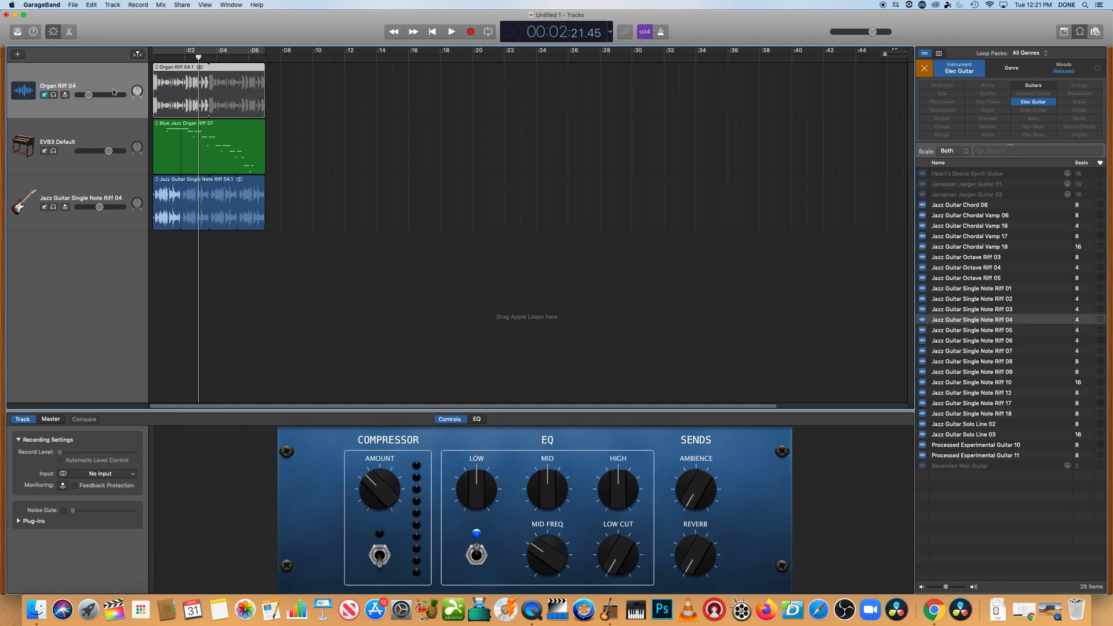
pyautogui.moveTo(199, 57); pyautogui.dragTo(137, 65)
pyautogui.click(451, 33)
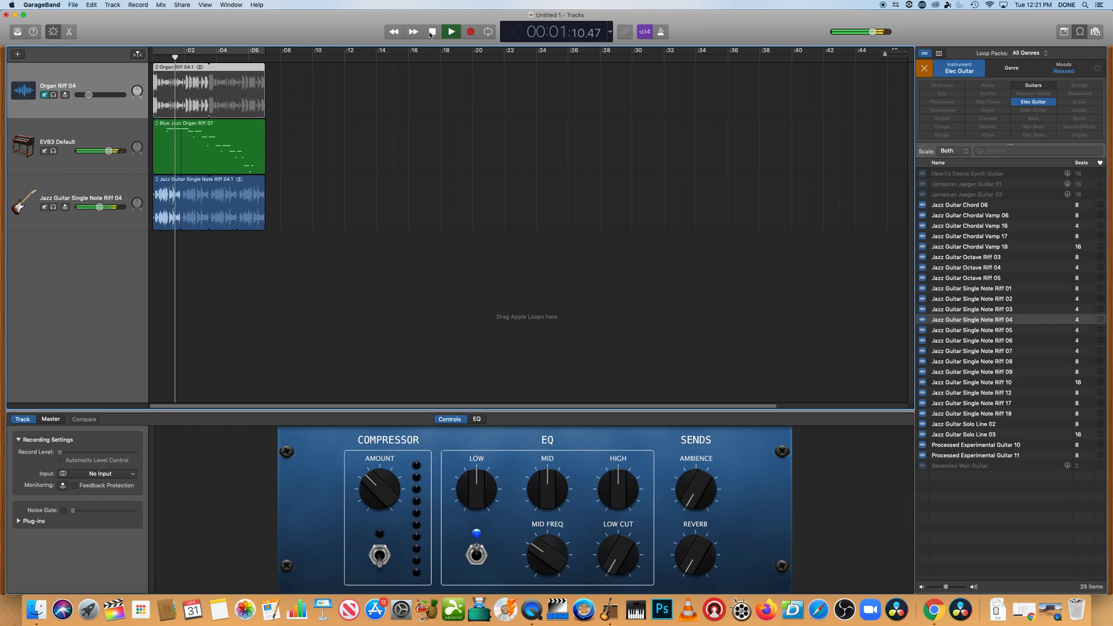
pyautogui.click(432, 33)
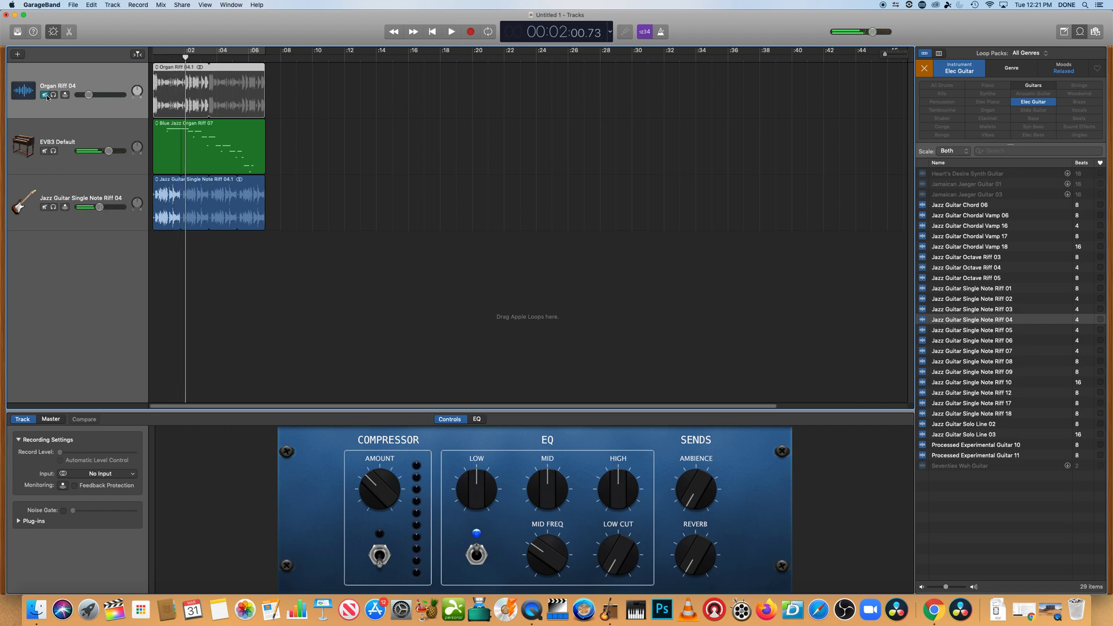
# Unmute Organ Riff 04, play it back soloed, and turn its solo off
pyautogui.click(44, 95)
pyautogui.click(54, 95)
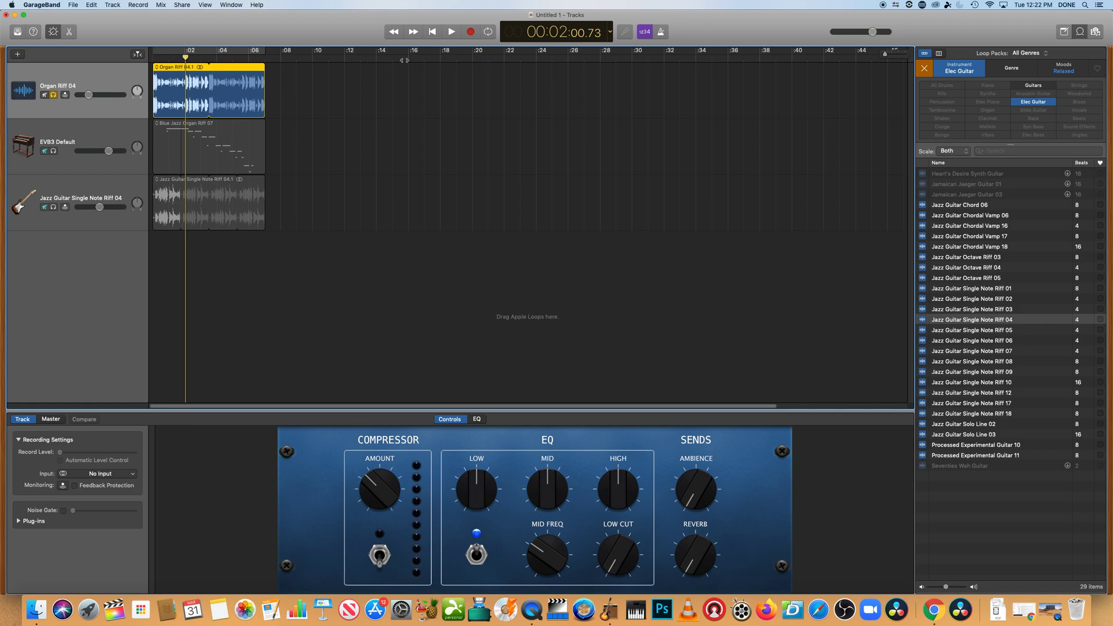
pyautogui.click(451, 32)
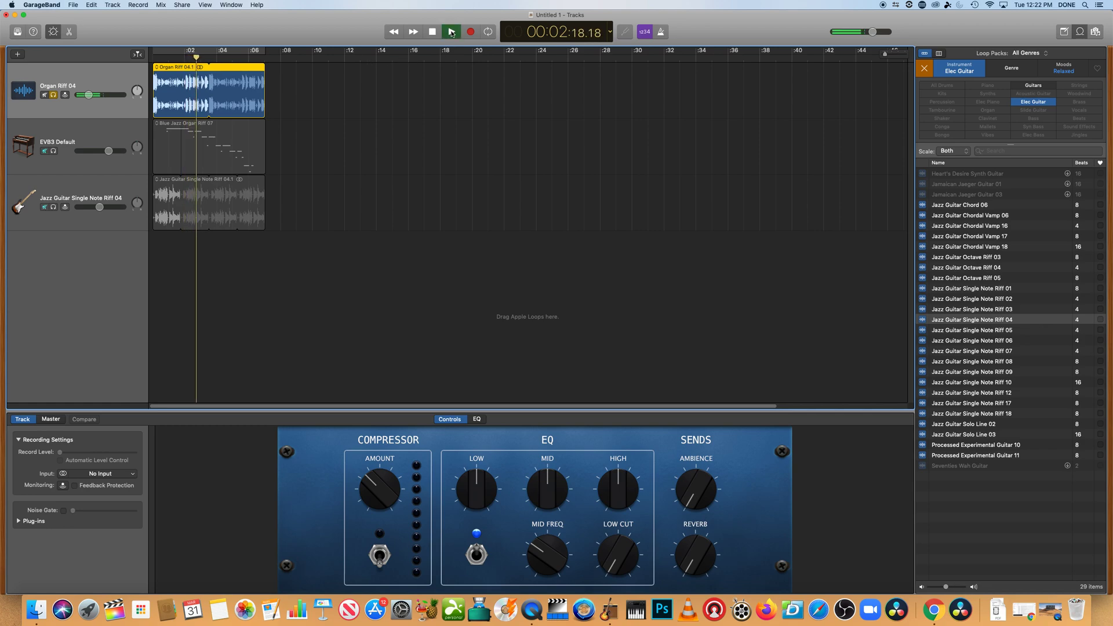
pyautogui.click(433, 31)
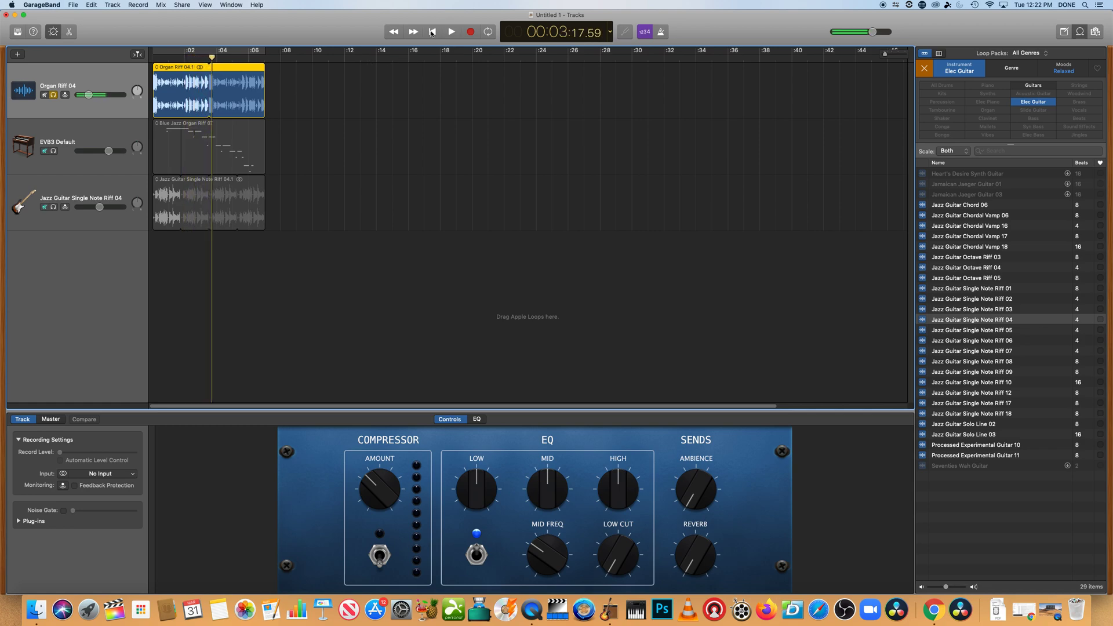
pyautogui.click(54, 96)
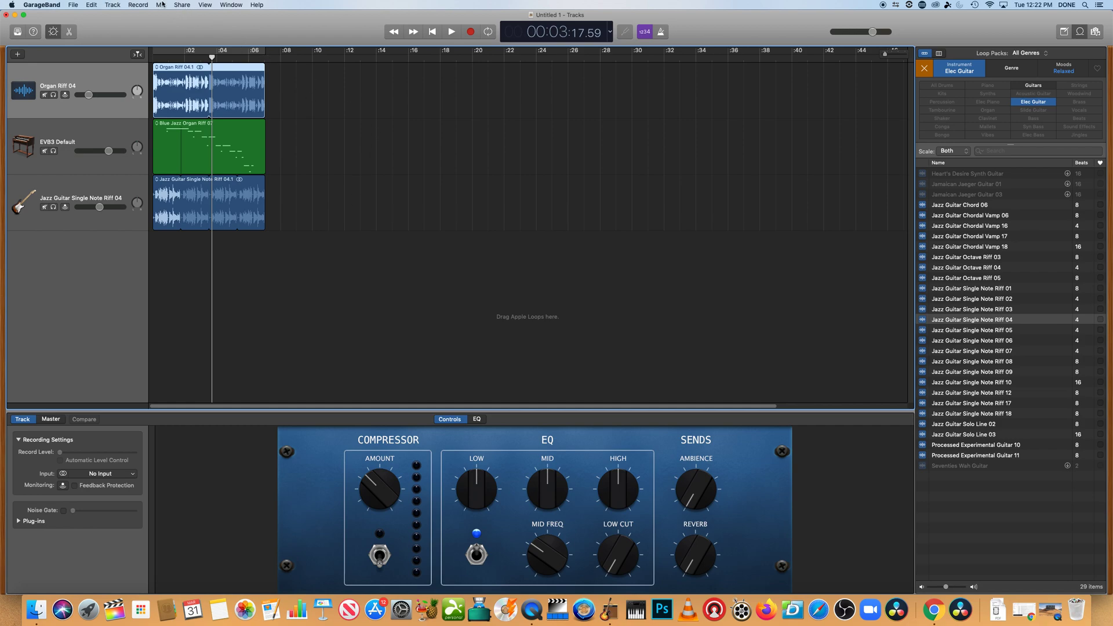
# Open Export Song to Disk and choose the MP3 format
pyautogui.click(181, 5)
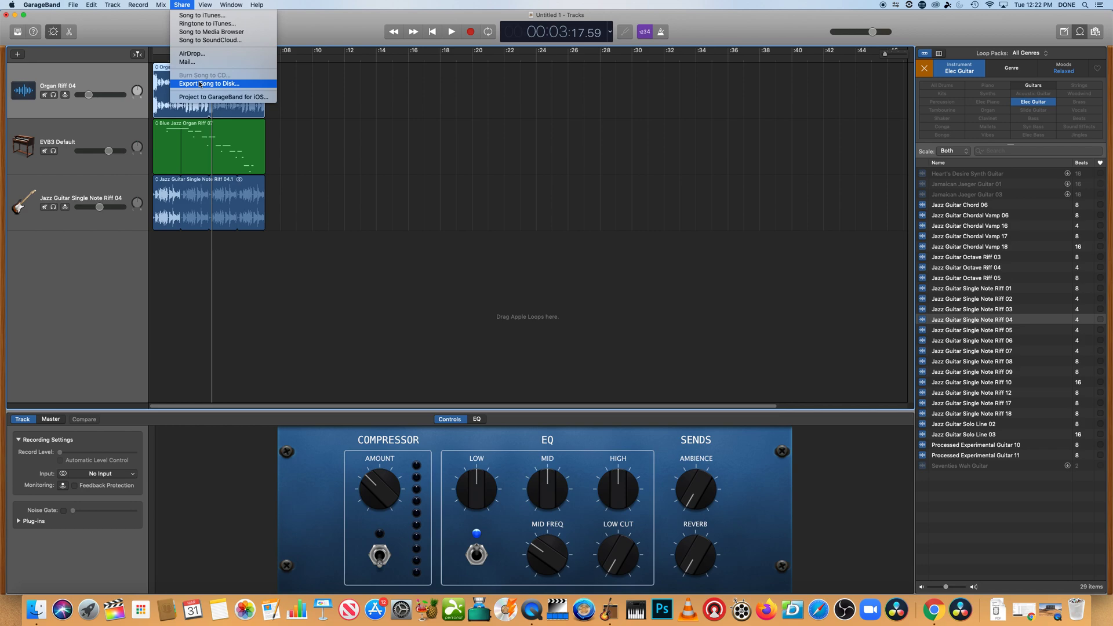
pyautogui.click(200, 84)
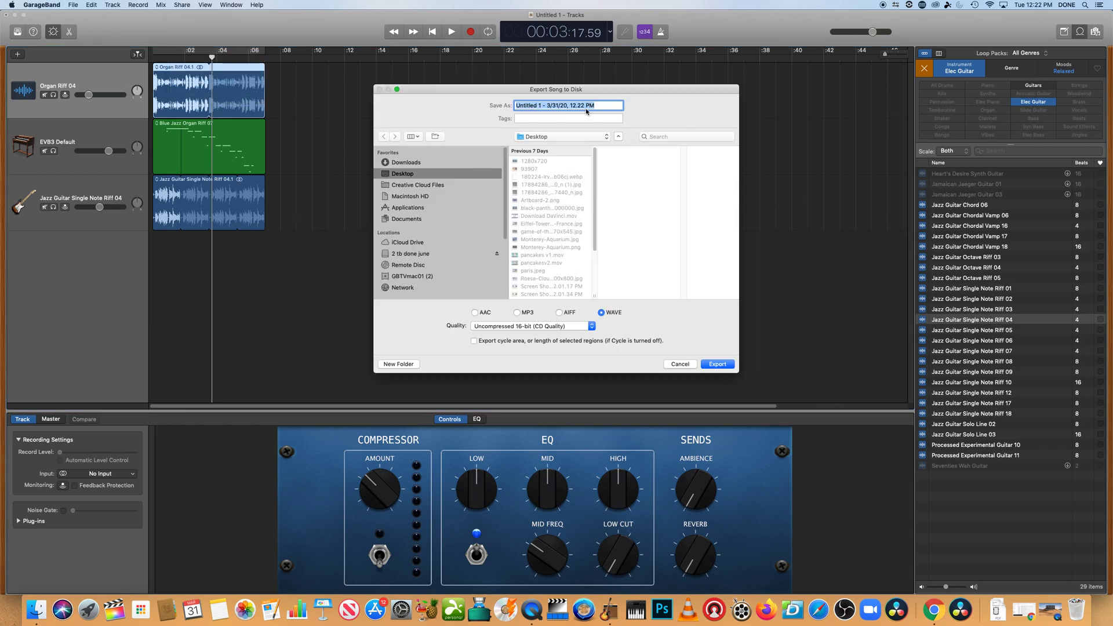
pyautogui.click(518, 313)
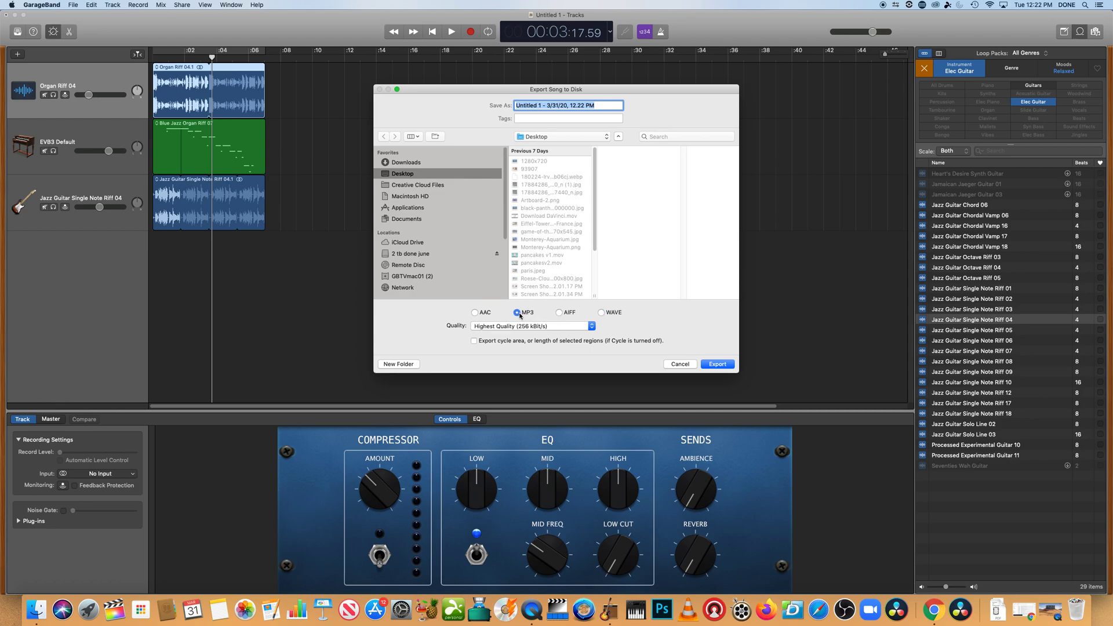